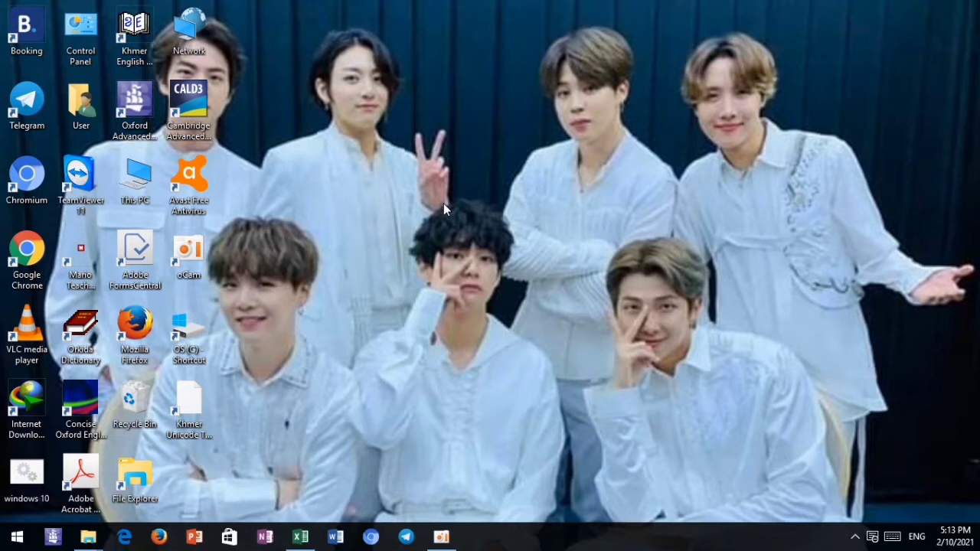
Refresh the Windows desktop, then bring the Excel grade-sheet workbook back to full screen.
{"action": "right_click", "coordinate": [454, 168]}
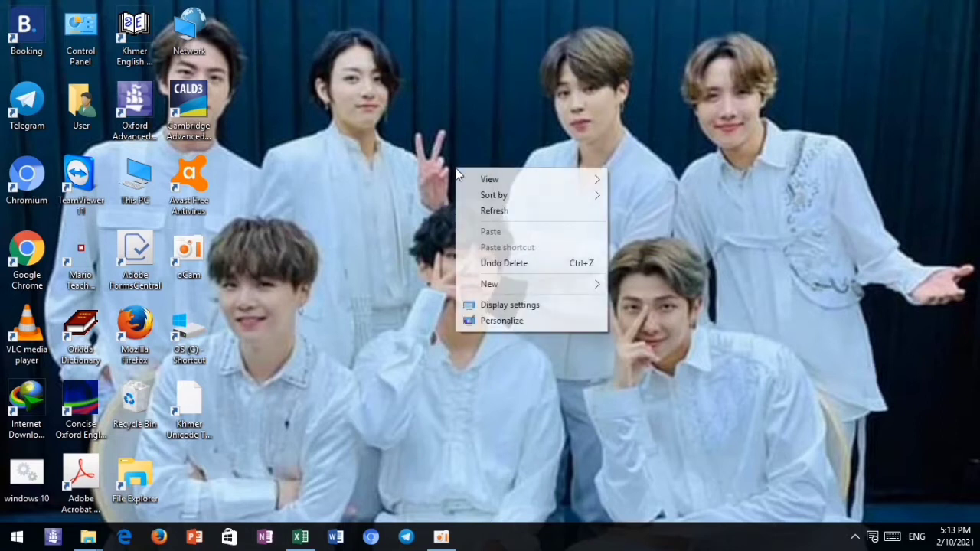
{"action": "left_click", "coordinate": [473, 209]}
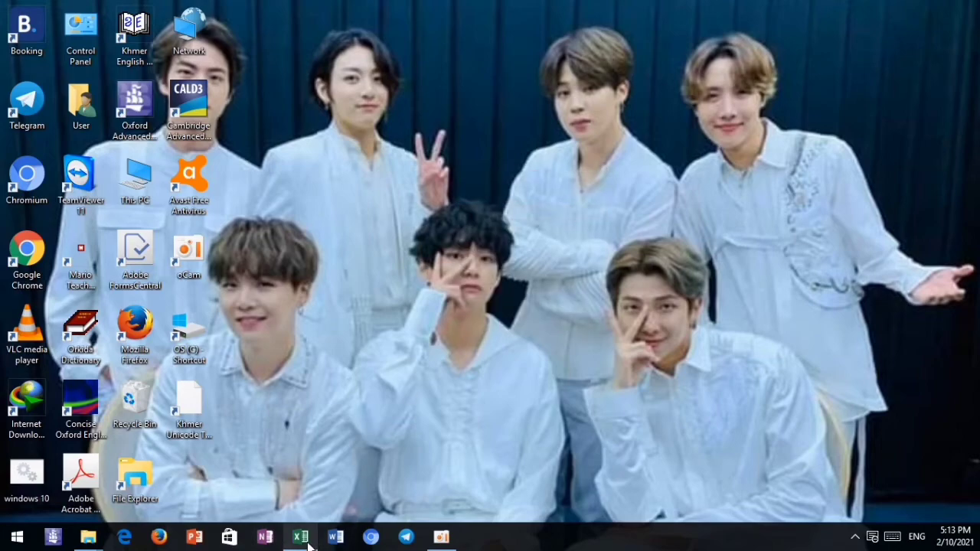
{"action": "left_click", "coordinate": [300, 537]}
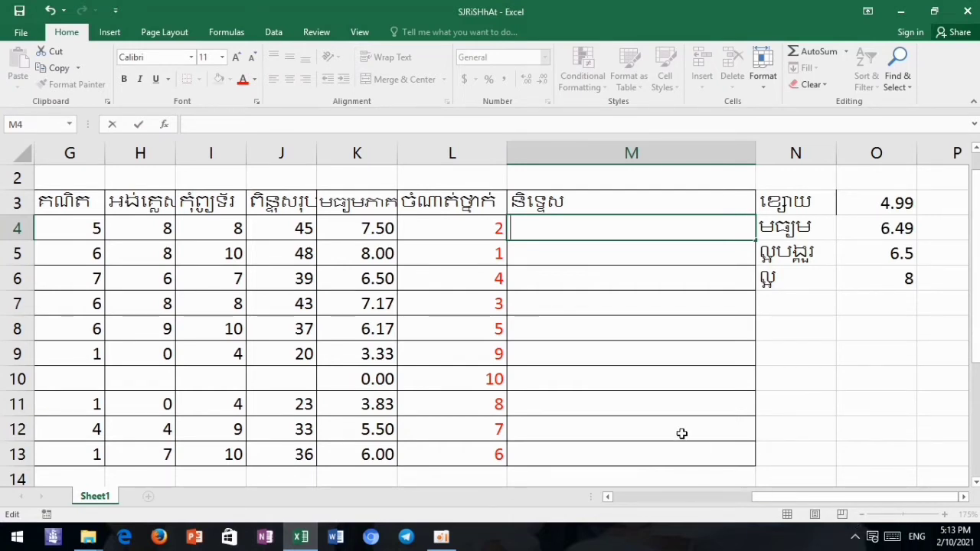
Zoom the sheet out to 115% so columns A–O are visible, and select remarks header M3.
{"action": "scroll", "coordinate": [671, 391], "scroll_direction": "up", "scroll_amount": 1}
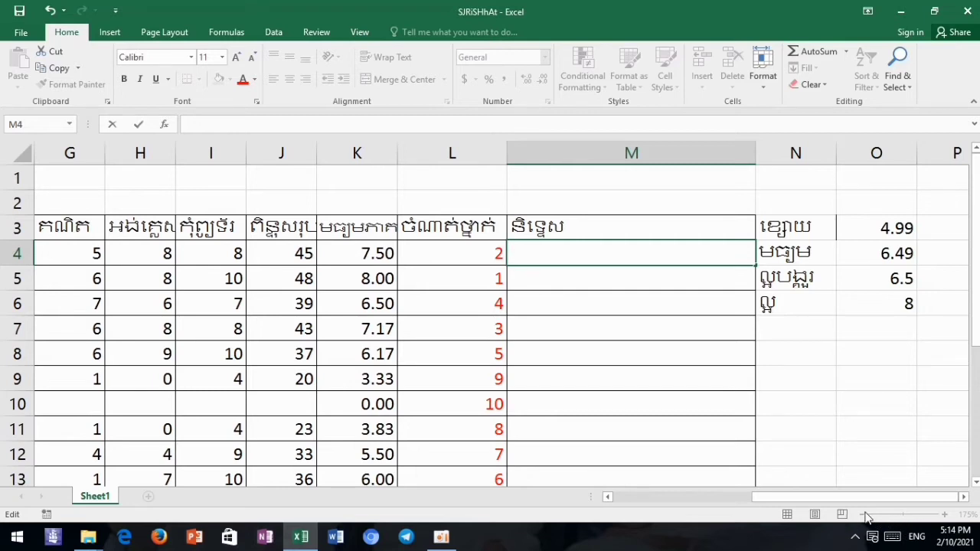
{"action": "left_click", "coordinate": [688, 349]}
{"action": "scroll", "coordinate": [809, 397], "scroll_direction": "down", "scroll_amount": 2}
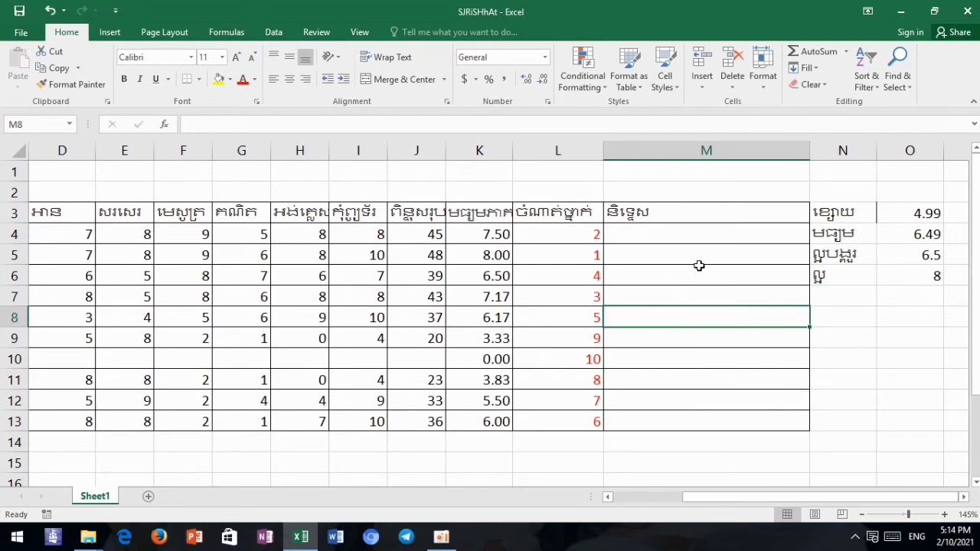
{"action": "scroll", "coordinate": [696, 266], "scroll_direction": "down", "scroll_amount": 2}
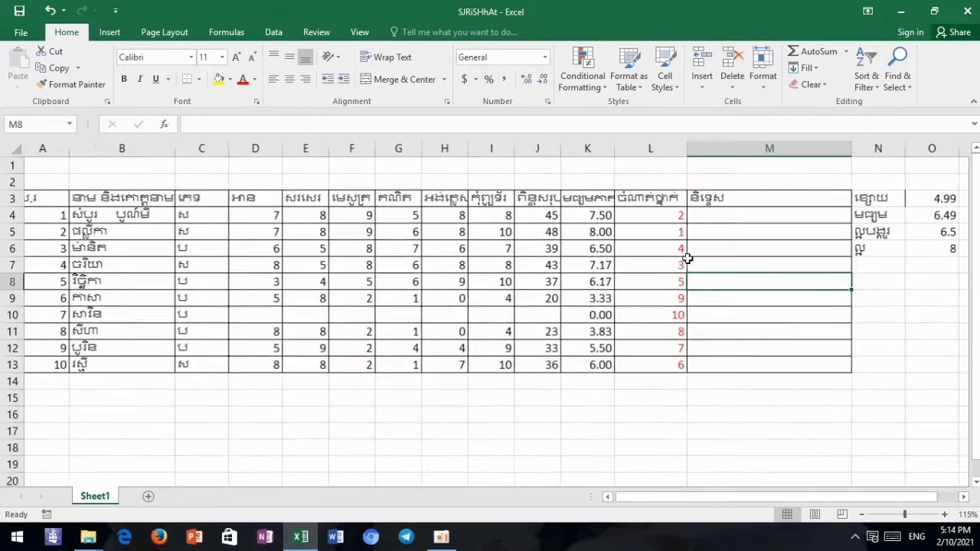
{"action": "left_click", "coordinate": [753, 202]}
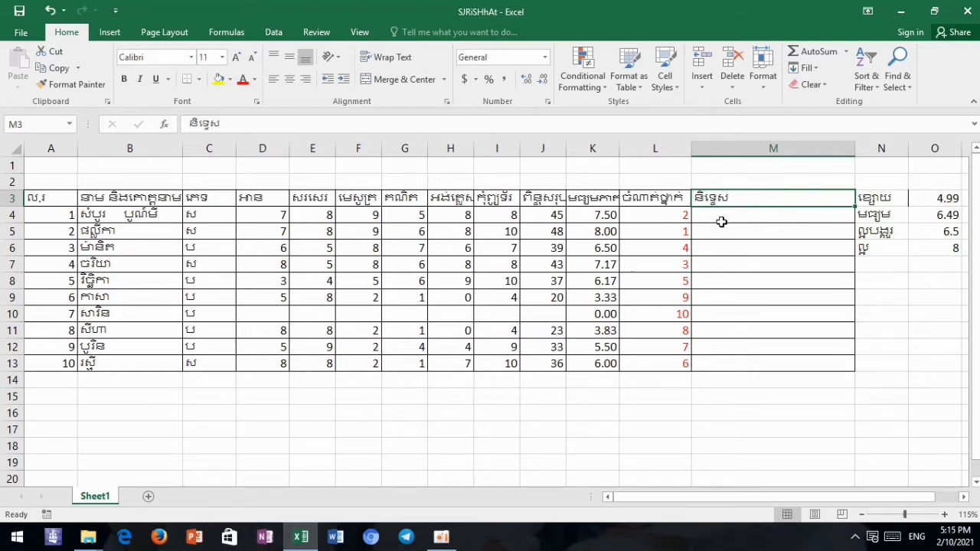
Replace the 4.99 criterion in O3 with <5.
{"action": "left_click", "coordinate": [919, 199]}
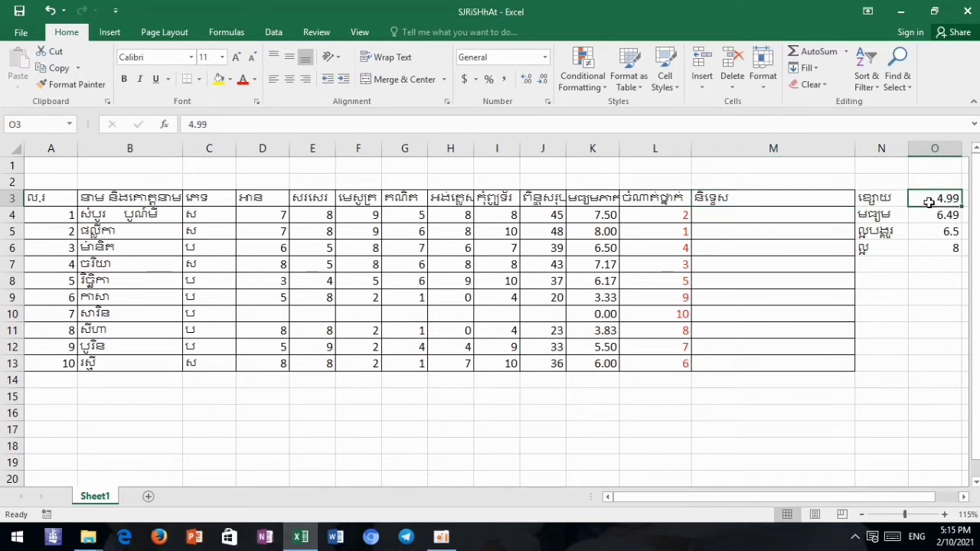
{"action": "key", "text": "alt+shift"}
{"action": "key", "text": "BackSpace"}
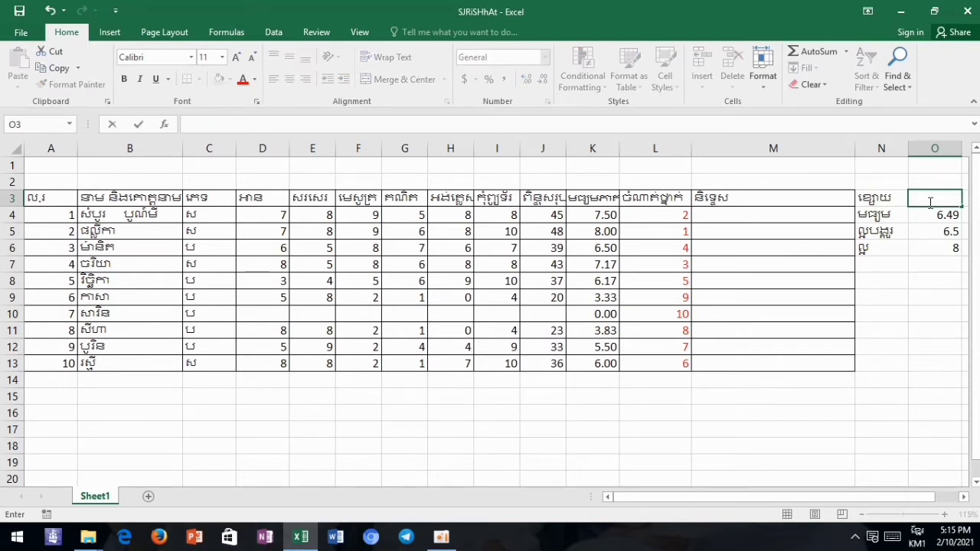
{"action": "key", "text": "alt+shift"}
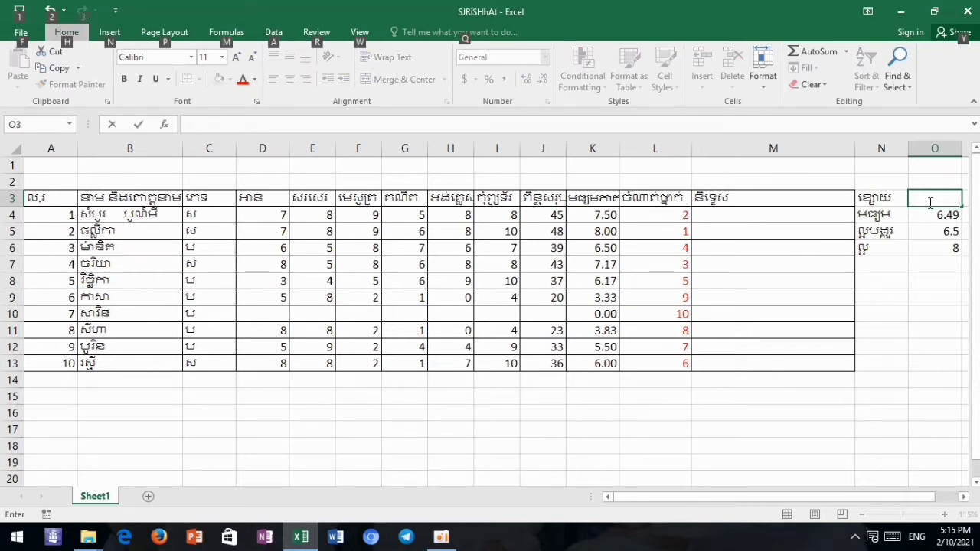
{"action": "left_click", "coordinate": [942, 193]}
{"action": "type", "text": "<"}
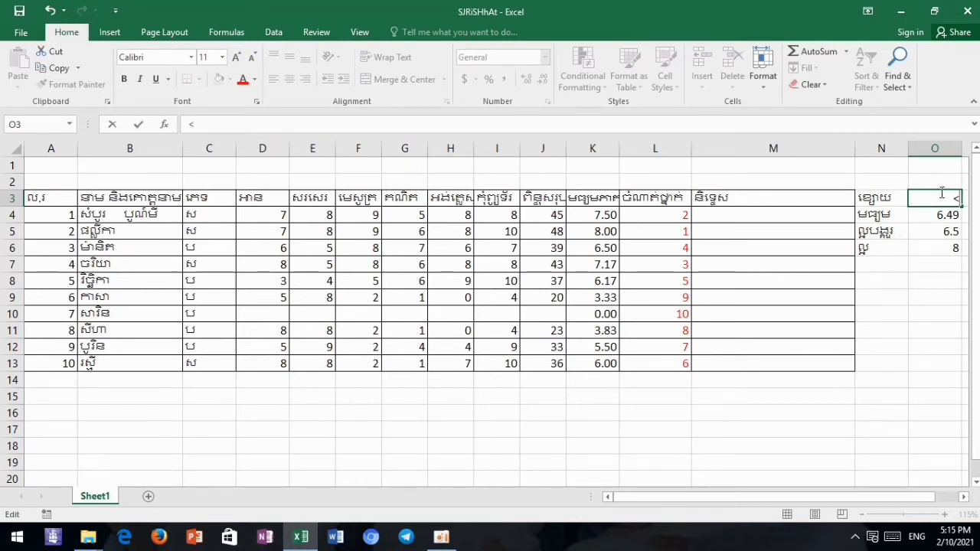
{"action": "type", "text": "5"}
{"action": "left_click", "coordinate": [945, 215]}
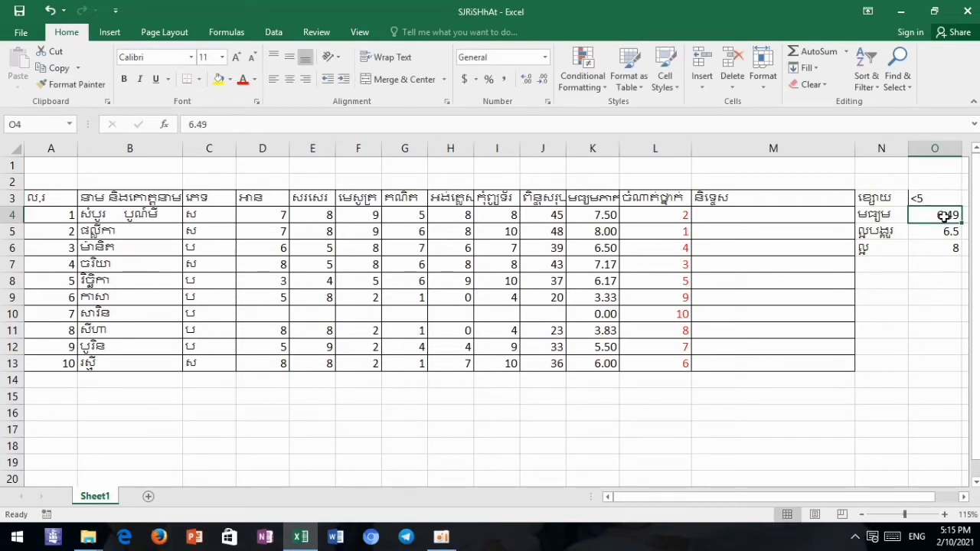
Enter the remaining criteria: <6.5 in O4, <8 in O5 and >8 in O6.
{"action": "type", "text": "<"}
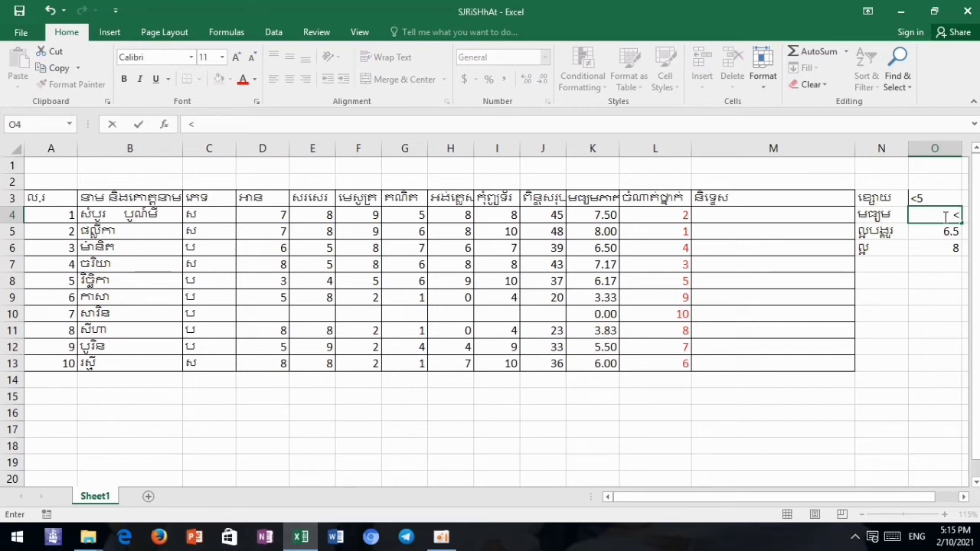
{"action": "type", "text": "6.5"}
{"action": "left_click", "coordinate": [952, 235]}
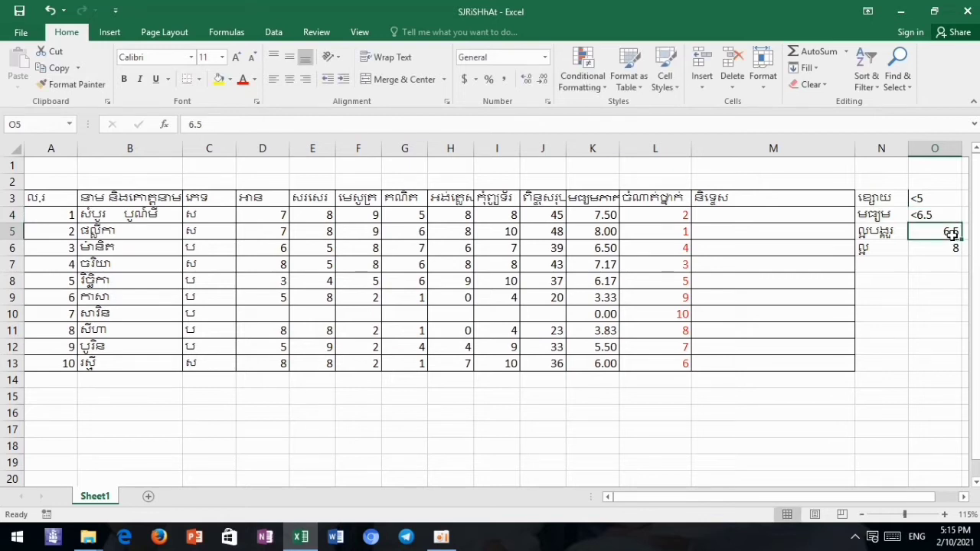
{"action": "type", "text": "8"}
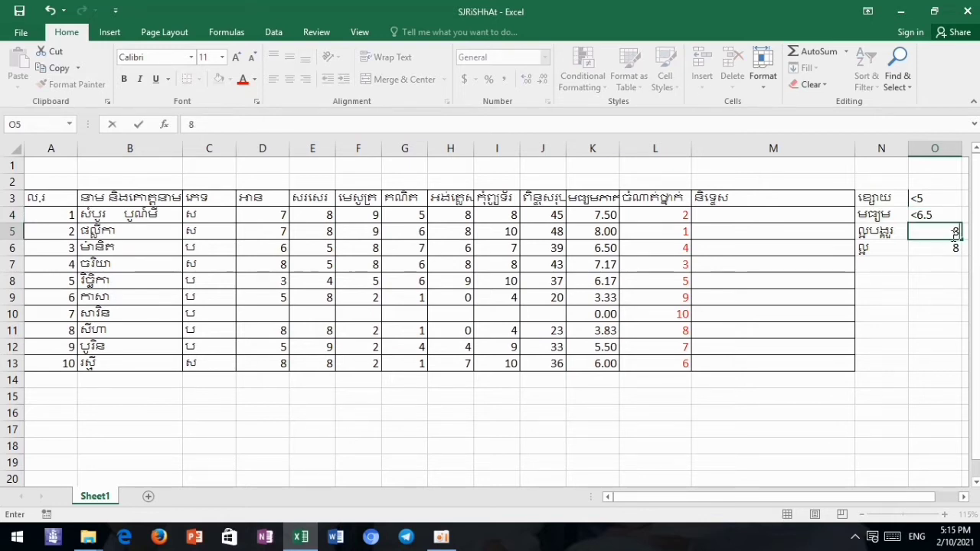
{"action": "key", "text": "BackSpace"}
{"action": "type", "text": "<6.6"}
{"action": "type", "text": "8"}
{"action": "key", "text": "Return"}
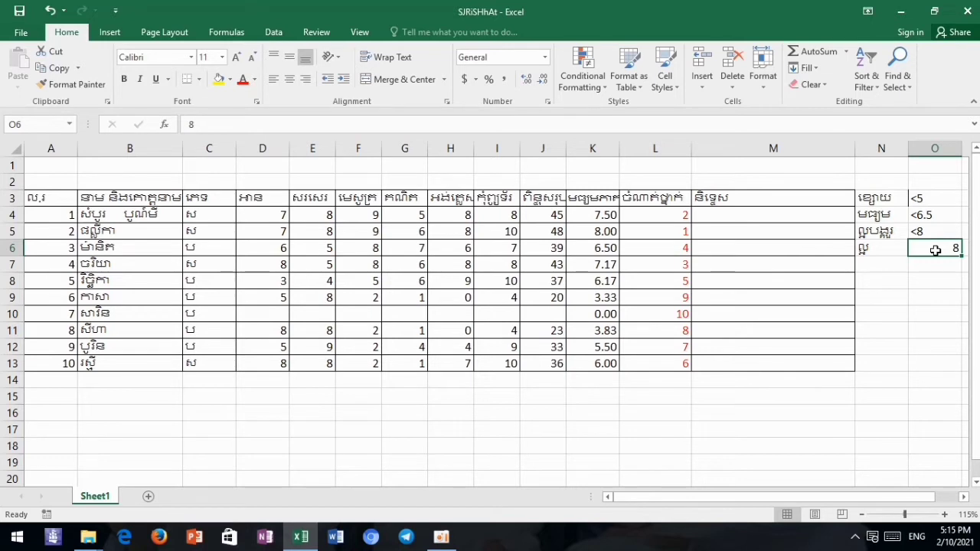
{"action": "type", "text": ">8"}
Clear the 0.00 average in K10 so L10 shows #N/A.
{"action": "left_click", "coordinate": [879, 180]}
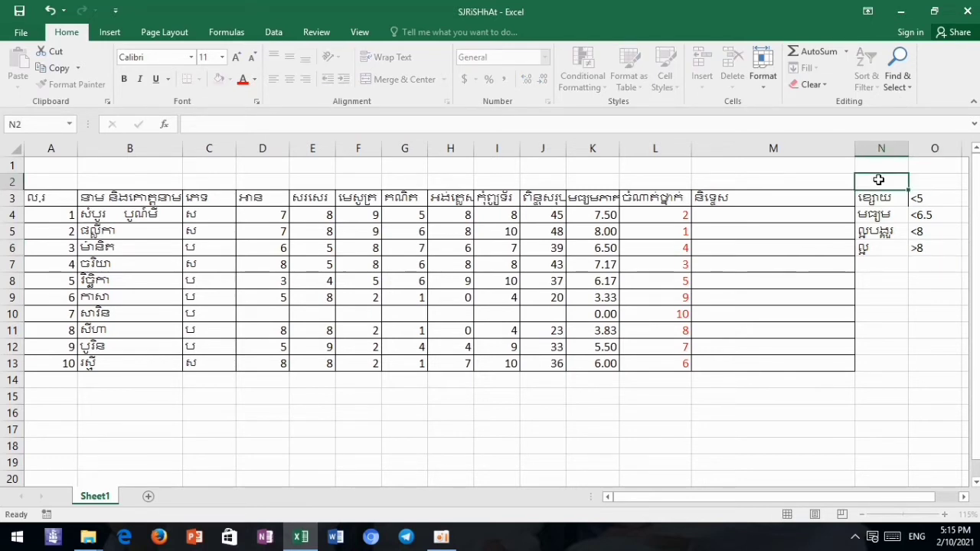
{"action": "left_click", "coordinate": [592, 316]}
{"action": "key", "text": "BackSpace"}
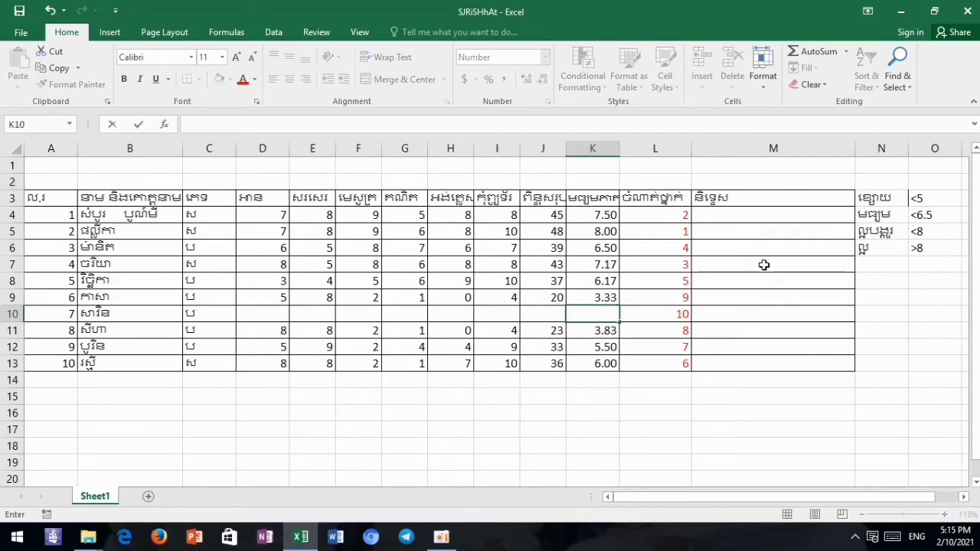
{"action": "left_click", "coordinate": [884, 186]}
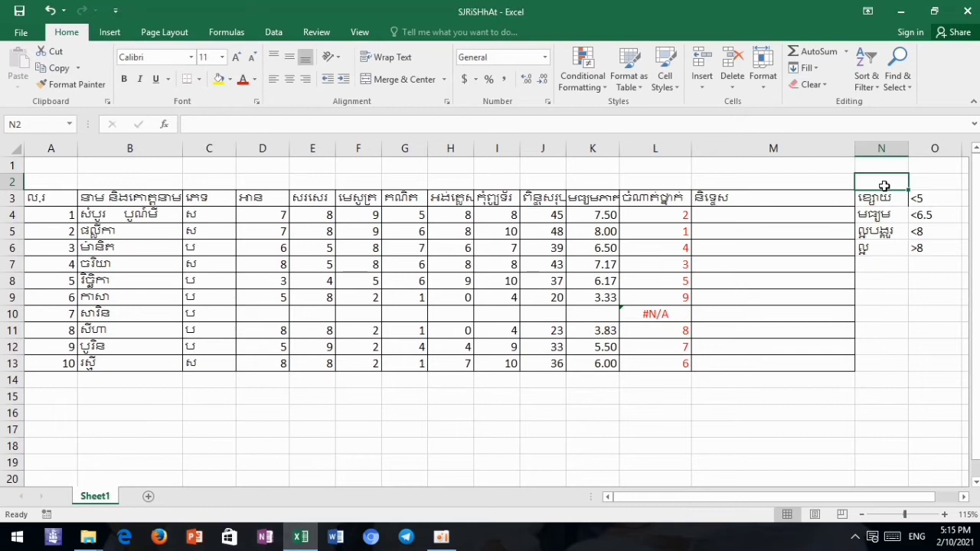
Copy the lowest-band grade label from N3 up into N2 with the fill handle.
{"action": "left_click", "coordinate": [923, 180]}
{"action": "left_click", "coordinate": [868, 186]}
{"action": "type", "text": "xj"}
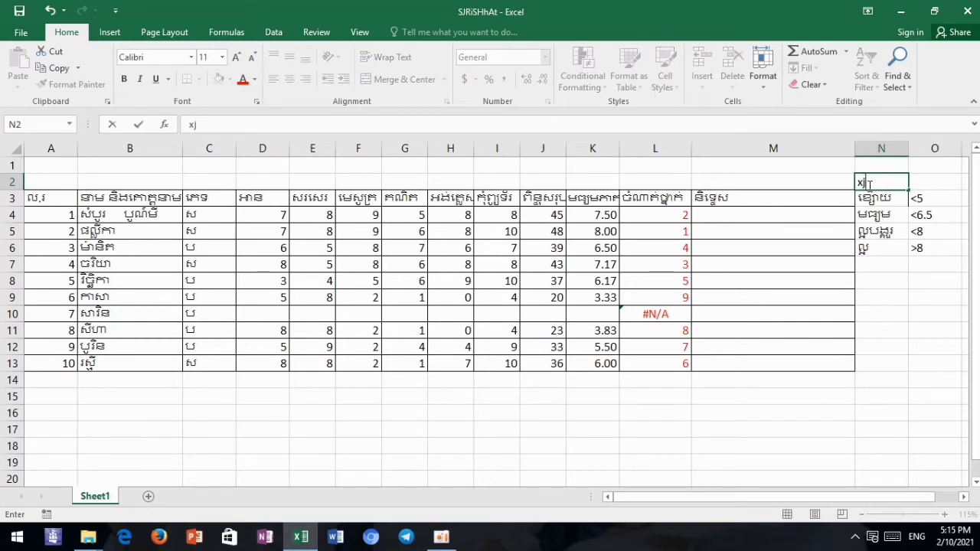
{"action": "key", "text": "BackSpace"}
{"action": "key", "text": "BackSpace"}
{"action": "left_click", "coordinate": [896, 200]}
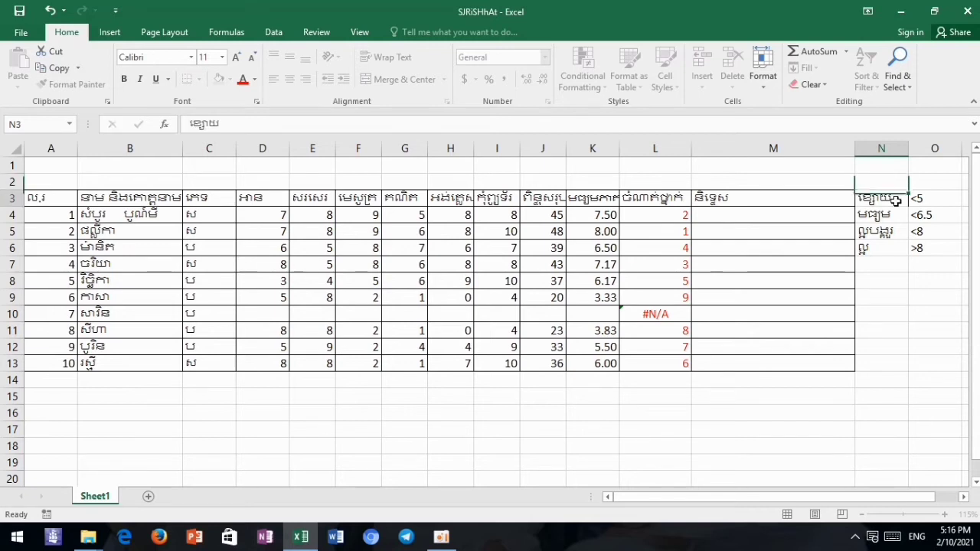
{"action": "left_click_drag", "start_coordinate": [908, 207], "coordinate": [912, 185]}
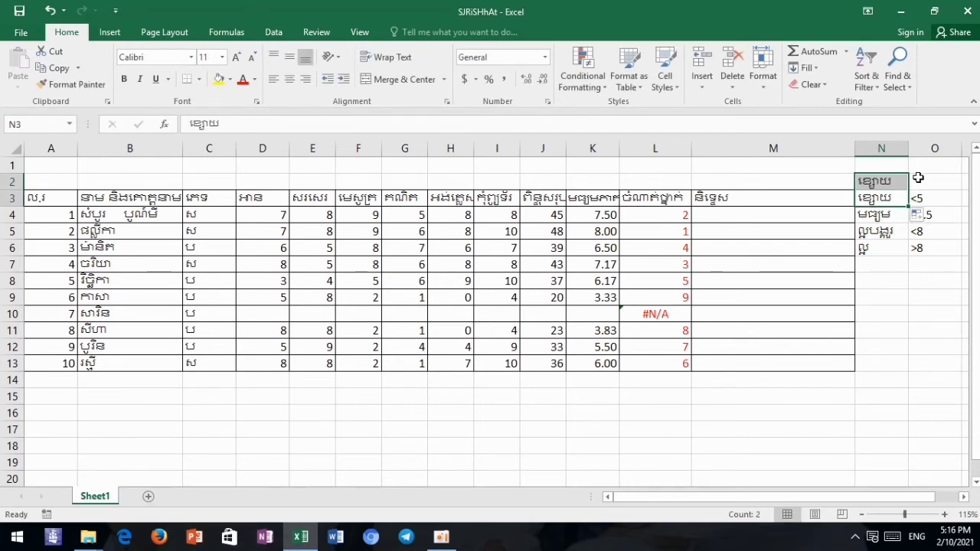
{"action": "left_click", "coordinate": [914, 184]}
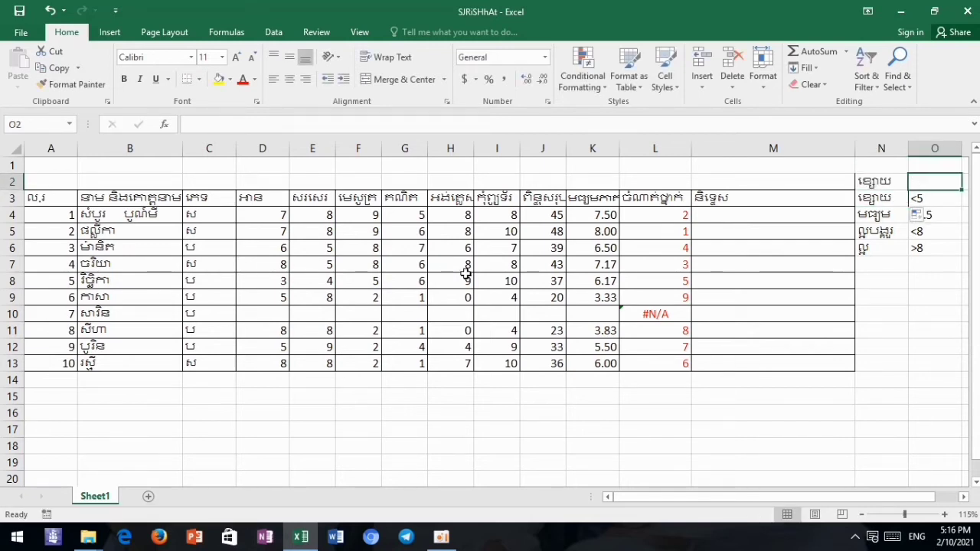
{"action": "left_click", "coordinate": [710, 219]}
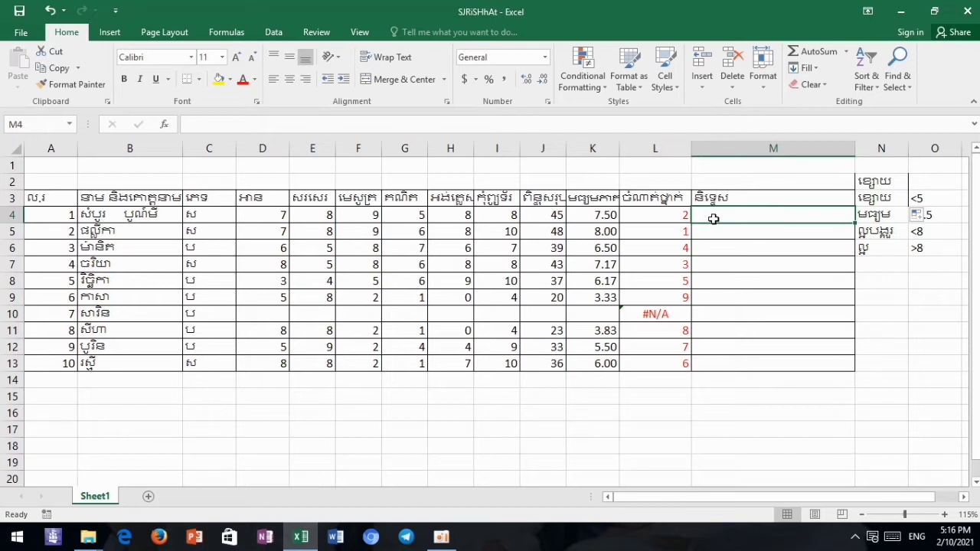
In M4, type =if(K4="","ខ្សោយ", so a blank average returns ខ្សោយ.
{"action": "type", "text": "=if"}
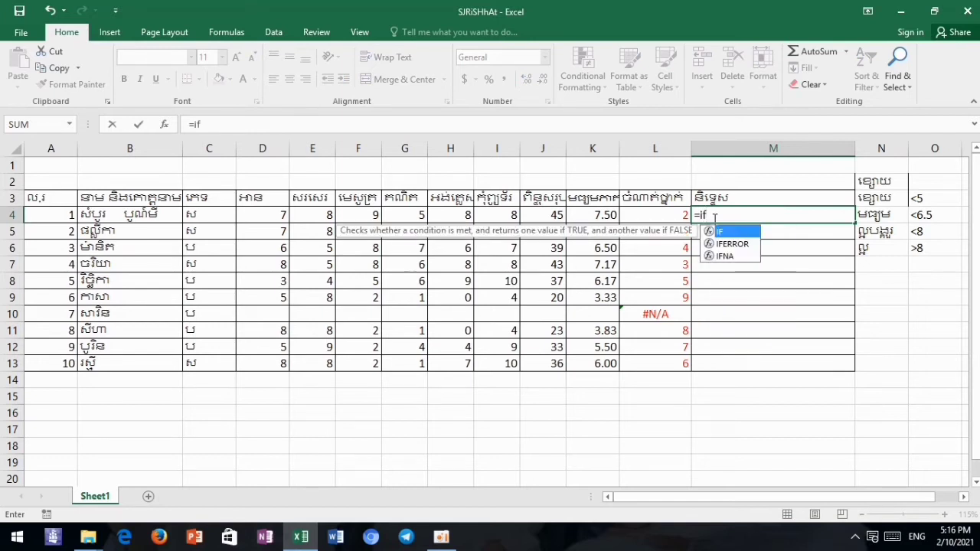
{"action": "type", "text": "("}
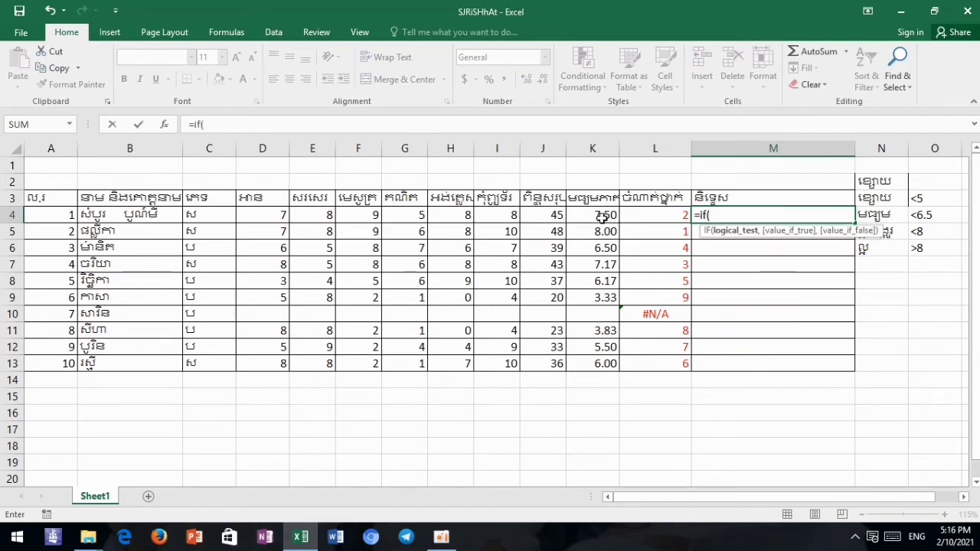
{"action": "left_click", "coordinate": [598, 216]}
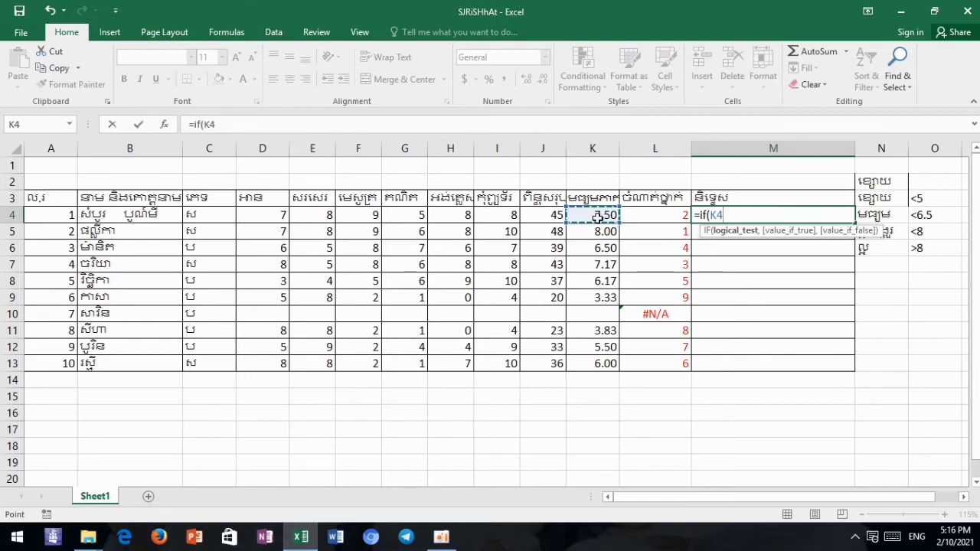
{"action": "type", "text": ","}
{"action": "key", "text": "BackSpace"}
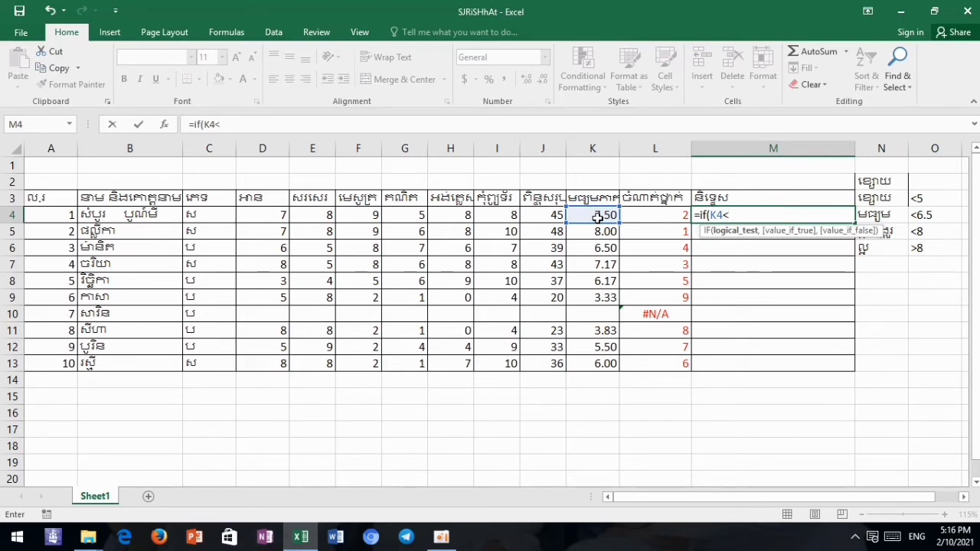
{"action": "key", "text": "BackSpace"}
{"action": "type", "text": "="}
{"action": "type", "text": "\""}
{"action": "type", "text": "\""}
{"action": "type", "text": ","}
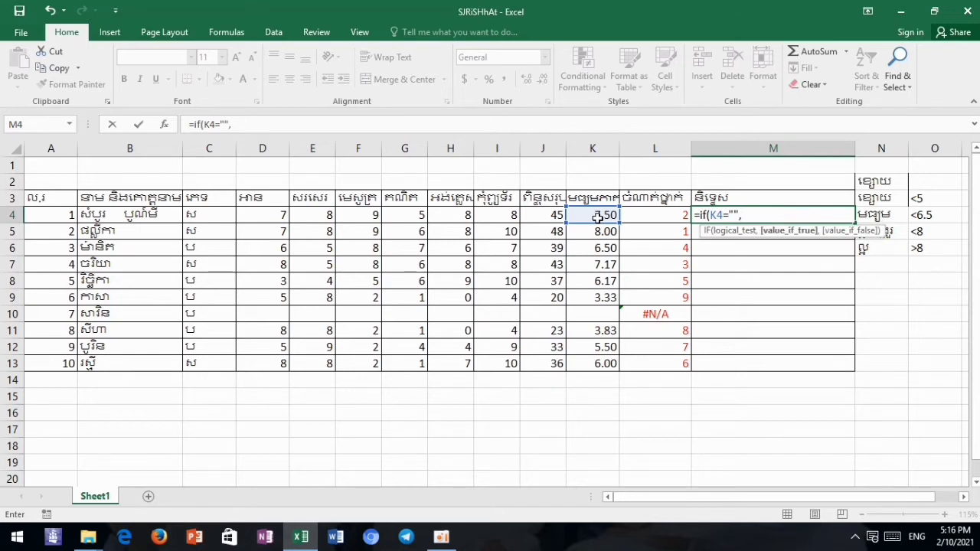
{"action": "type", "text": "\""}
{"action": "key", "text": "alt+shift"}
{"action": "type", "text": "ខ"}
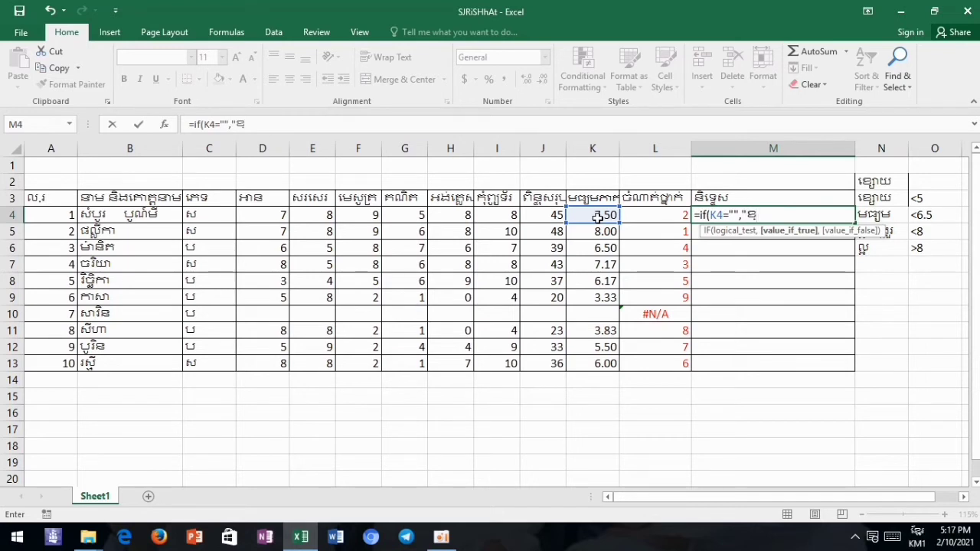
{"action": "type", "text": "្សោយ"}
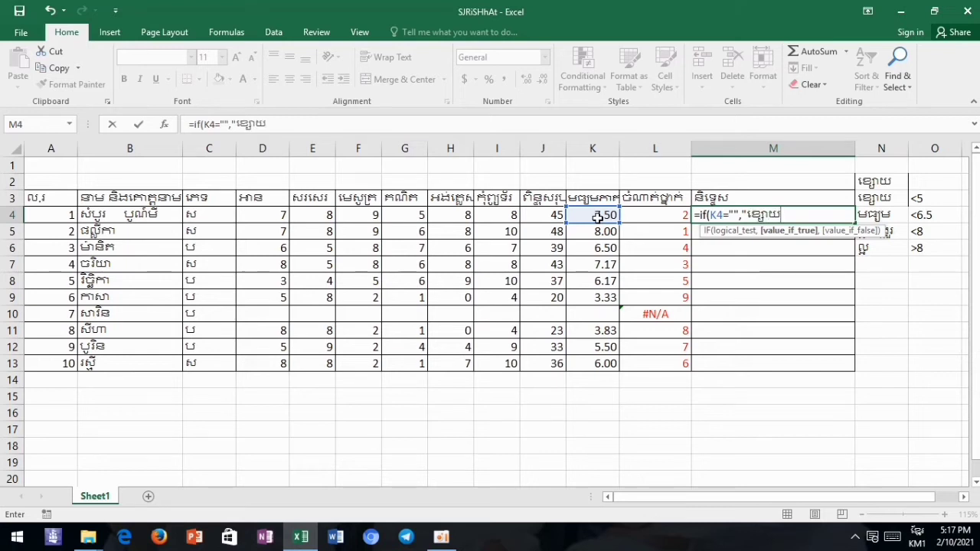
{"action": "key", "text": "alt+shift"}
{"action": "type", "text": "\""}
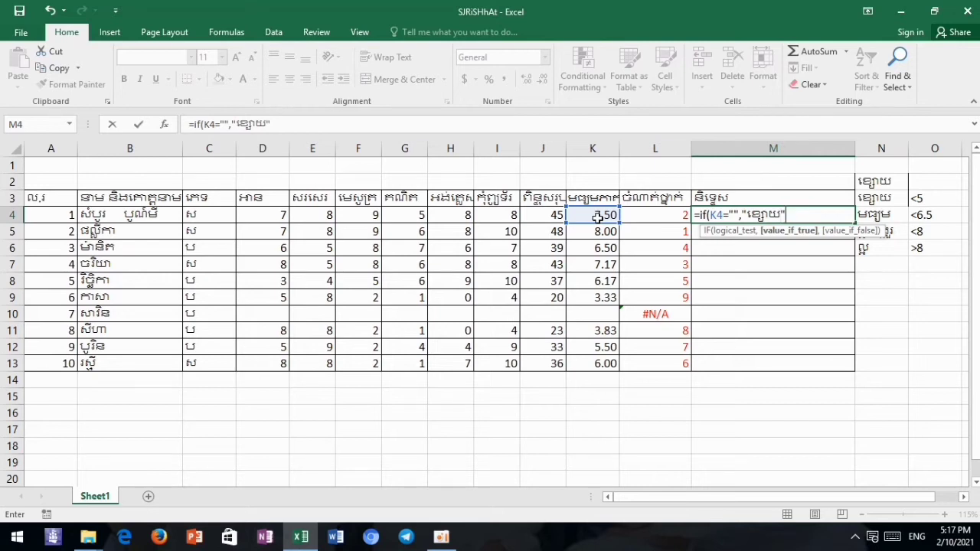
{"action": "type", "text": ","}
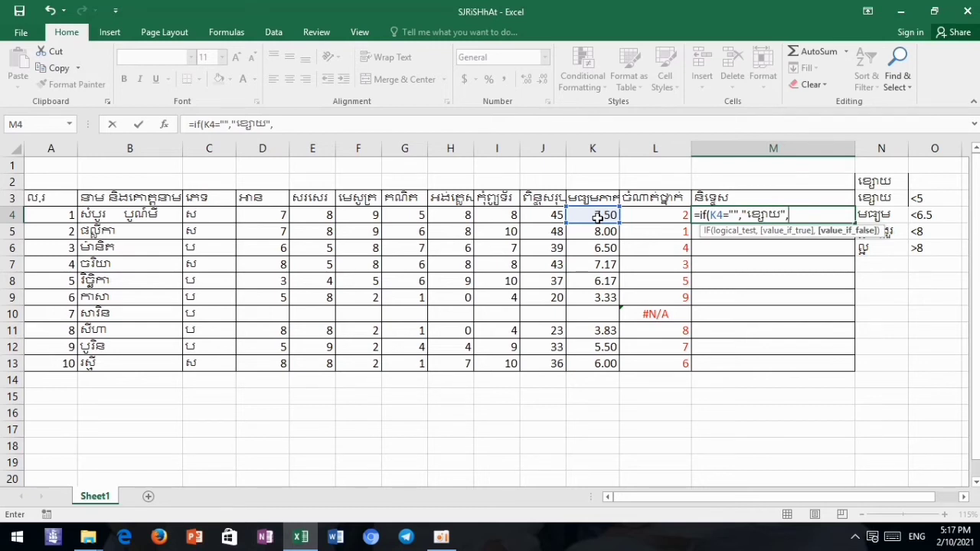
{"action": "type", "text": "if"}
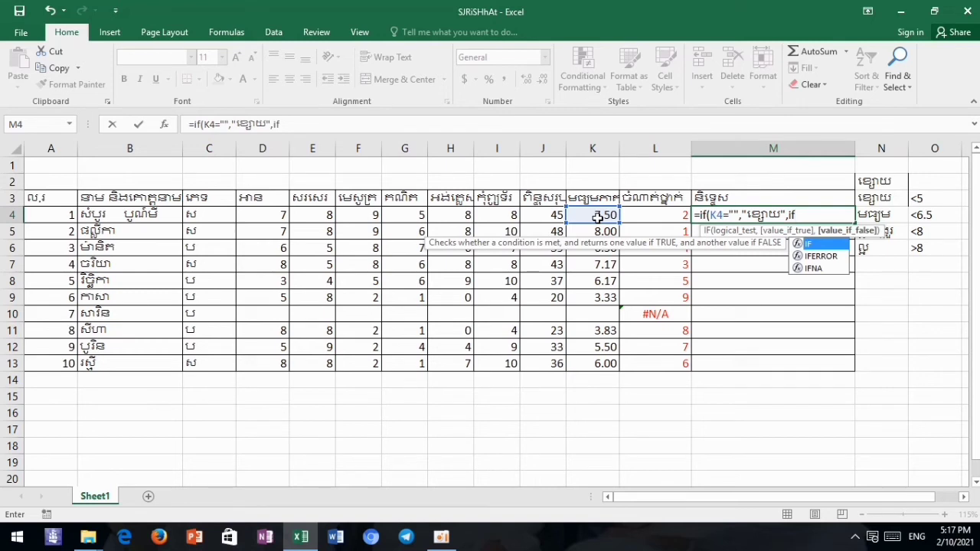
{"action": "type", "text": "("}
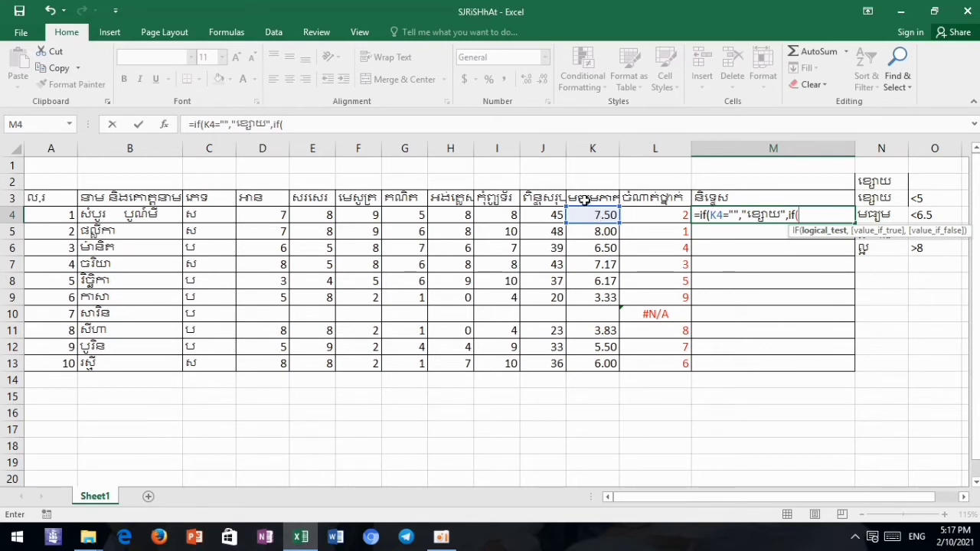
Add the nested test K4<5 returning "ខ្សោយ", then begin a third IF.
{"action": "left_click", "coordinate": [585, 218]}
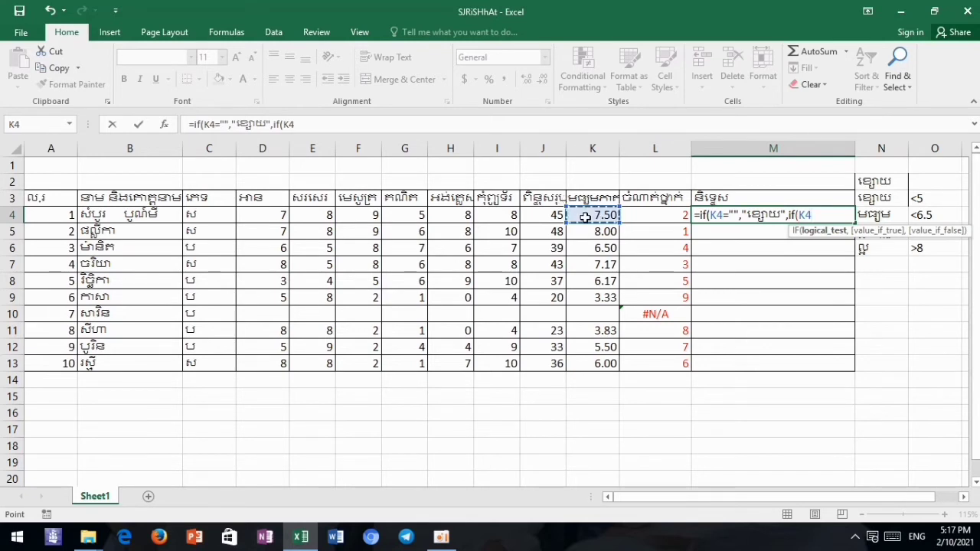
{"action": "type", "text": "<"}
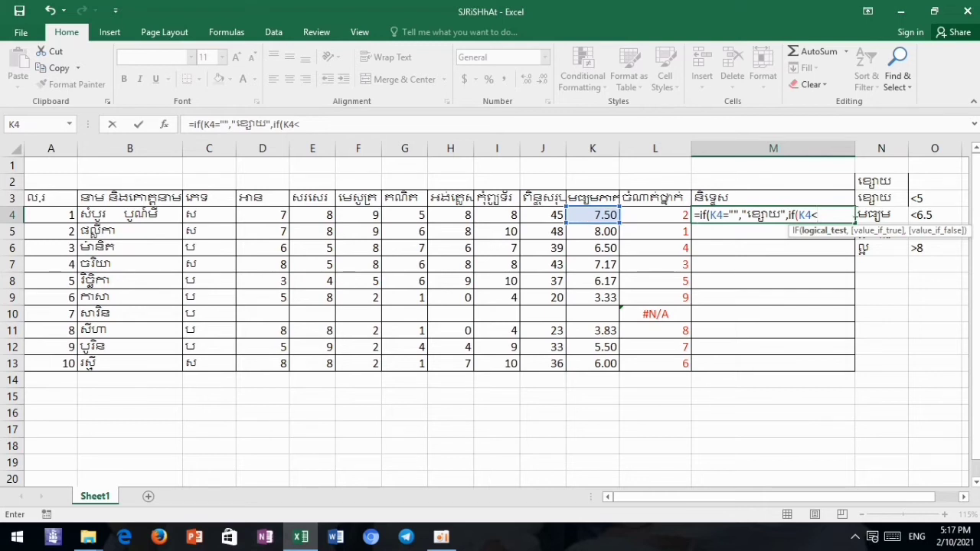
{"action": "type", "text": "5"}
{"action": "type", "text": ","}
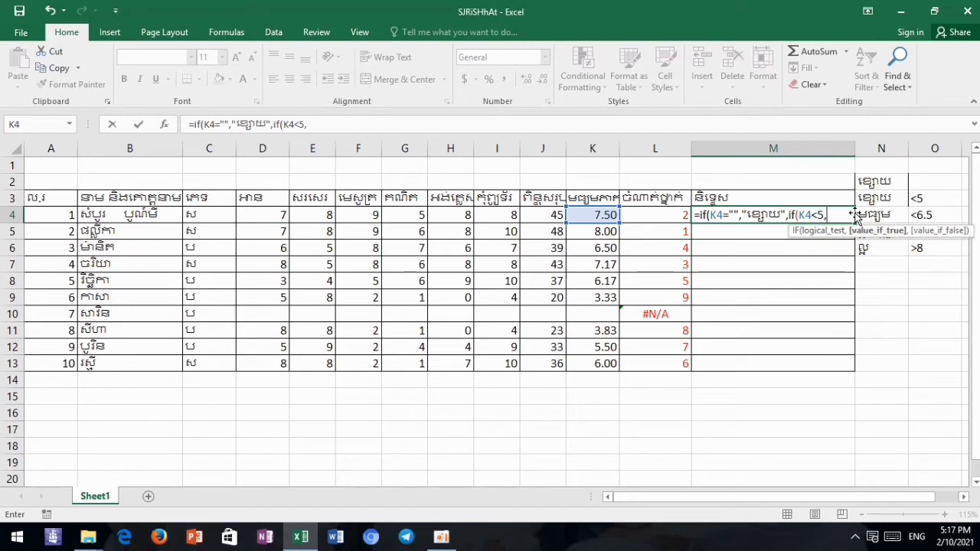
{"action": "type", "text": "\""}
{"action": "key", "text": "alt+shift"}
{"action": "type", "text": "ខ"}
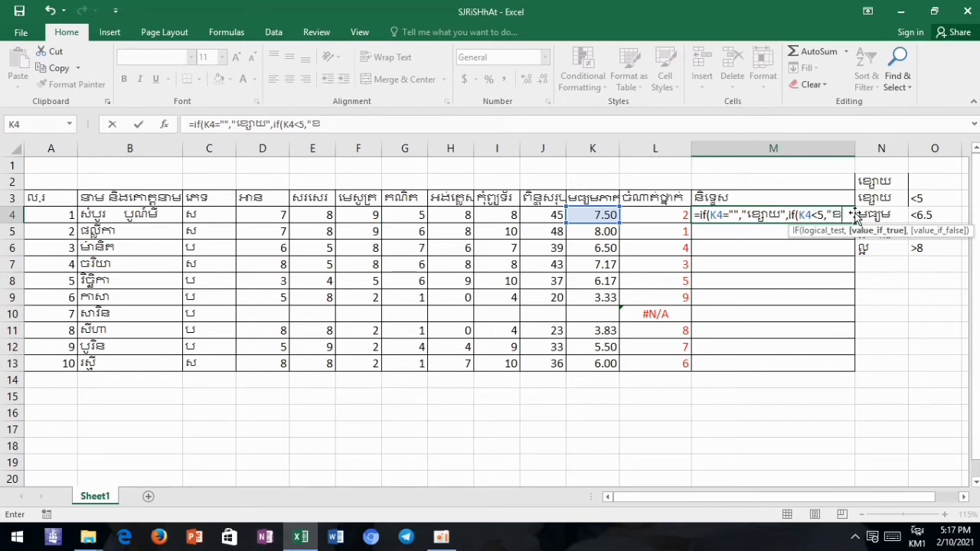
{"action": "type", "text": "្ស"}
{"action": "type", "text": "ោយ"}
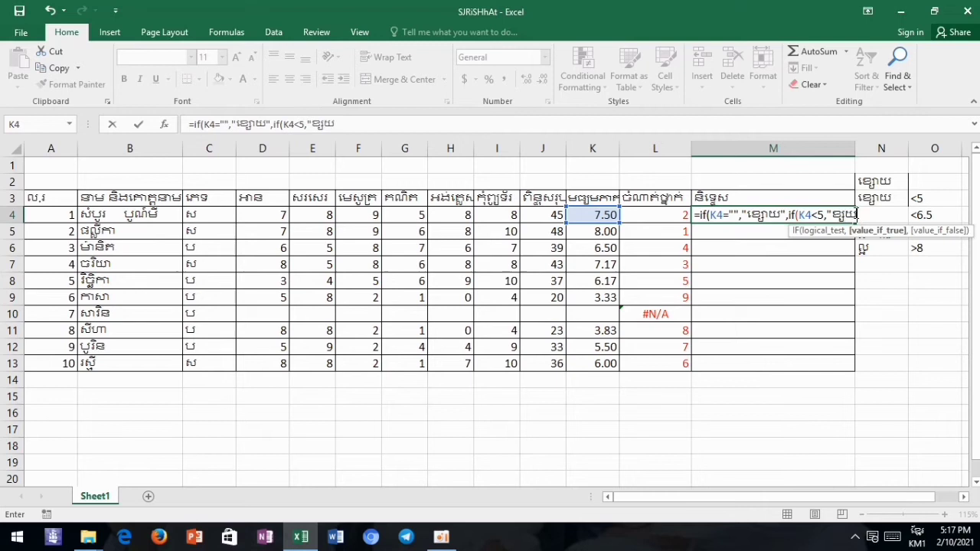
{"action": "key", "text": "BackSpace"}
{"action": "type", "text": "ោយ"}
{"action": "key", "text": "alt+shift"}
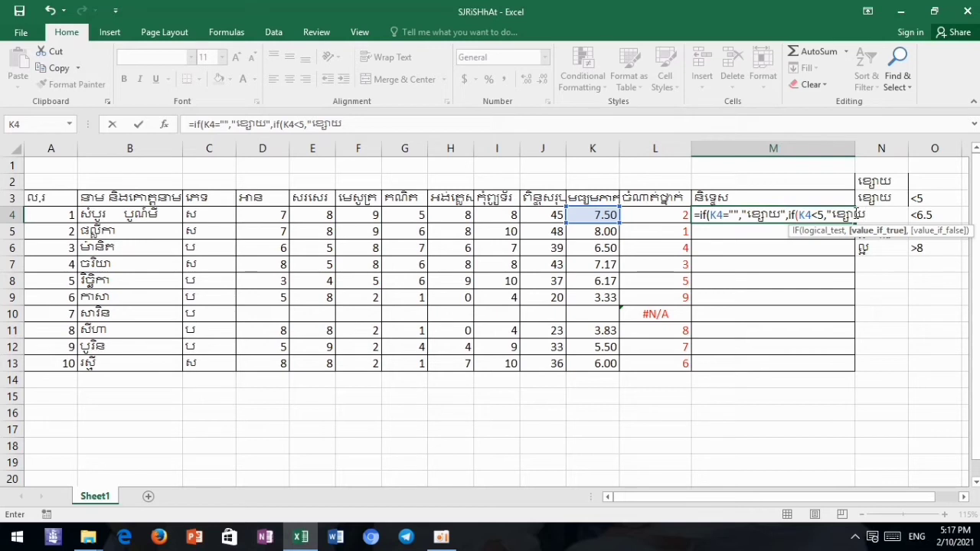
{"action": "type", "text": "\","}
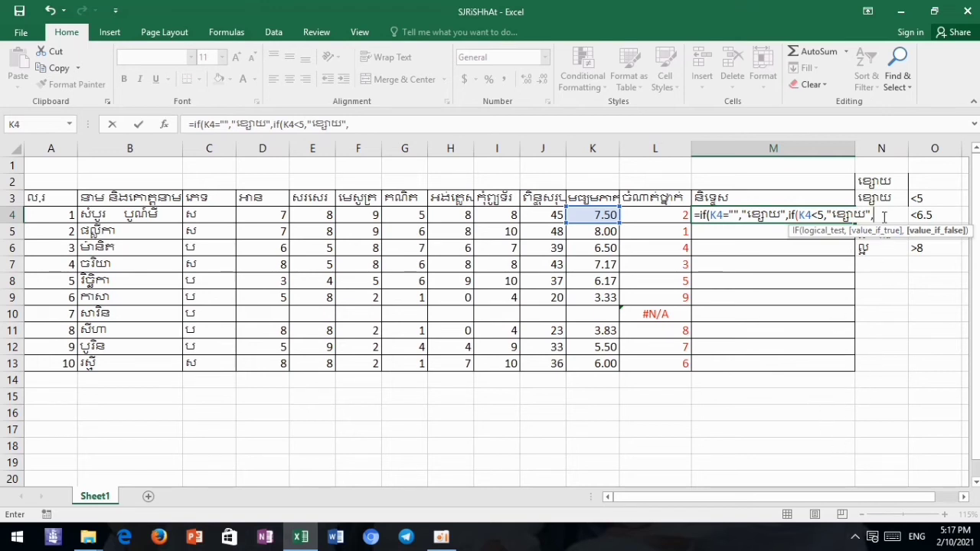
{"action": "type", "text": "if"}
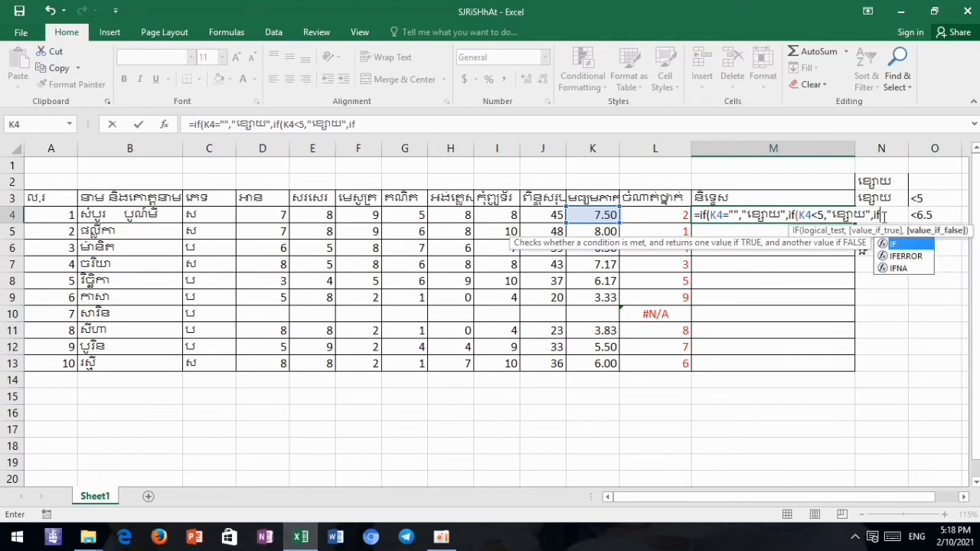
{"action": "type", "text": "("}
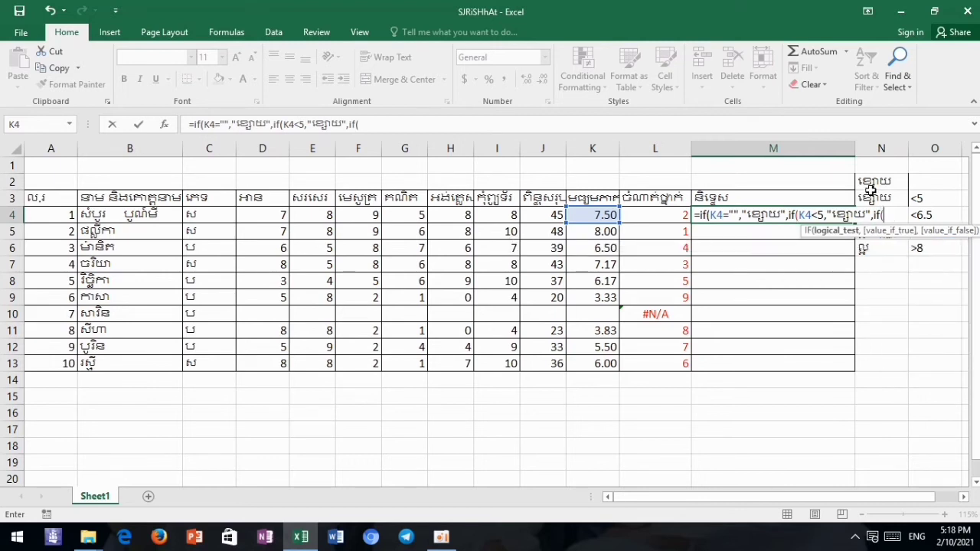
Add the test K4<6.5 returning "មធ្យម", then begin another IF.
{"action": "left_click", "coordinate": [589, 216]}
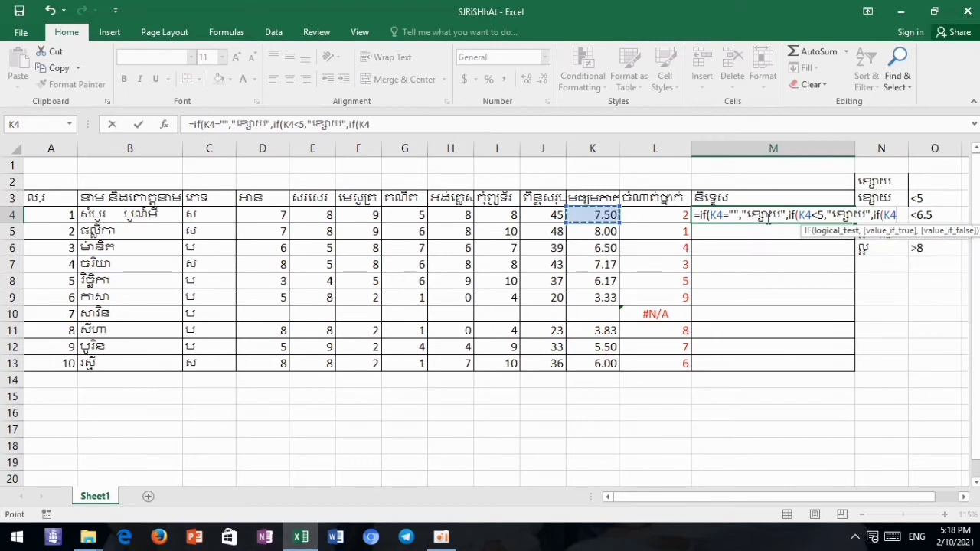
{"action": "type", "text": ","}
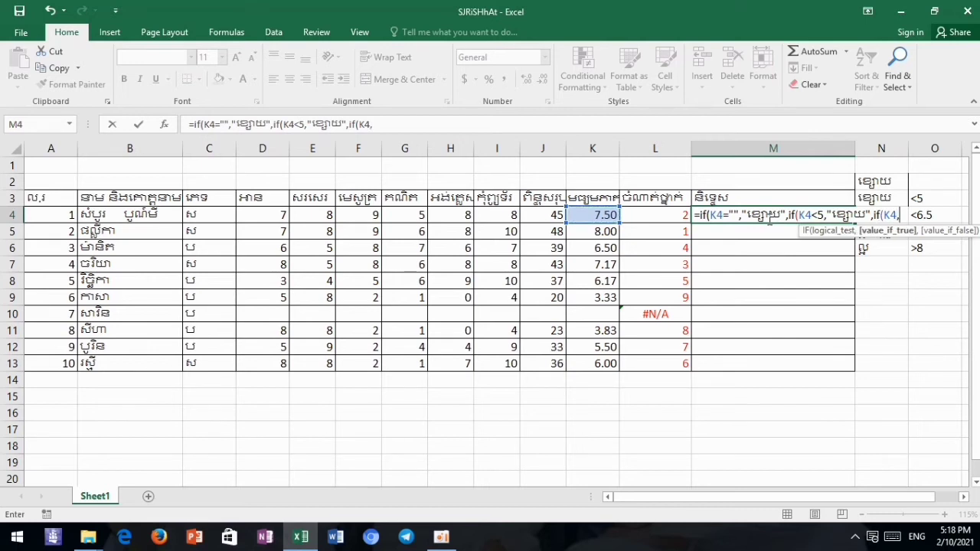
{"action": "key", "text": "BackSpace"}
{"action": "type", "text": "<"}
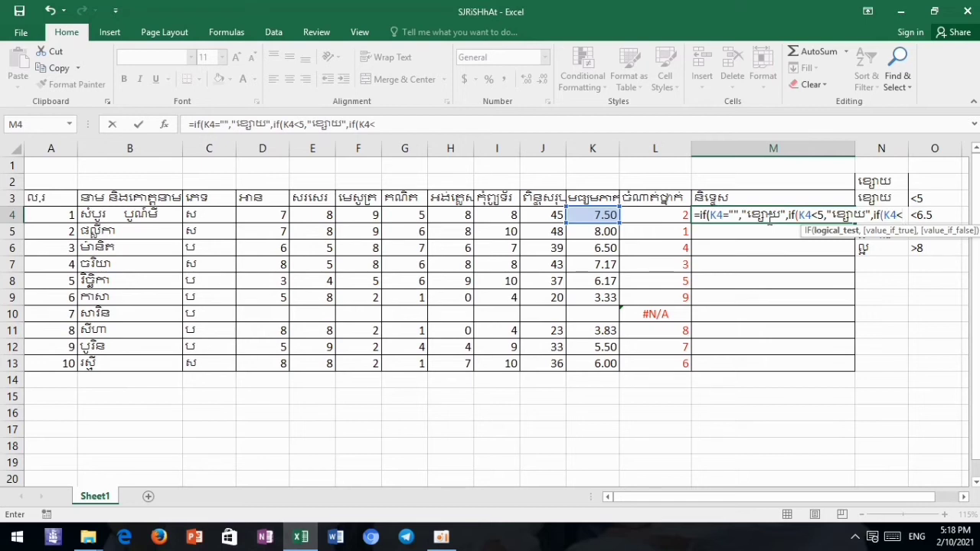
{"action": "type", "text": "6.5"}
{"action": "type", "text": ","}
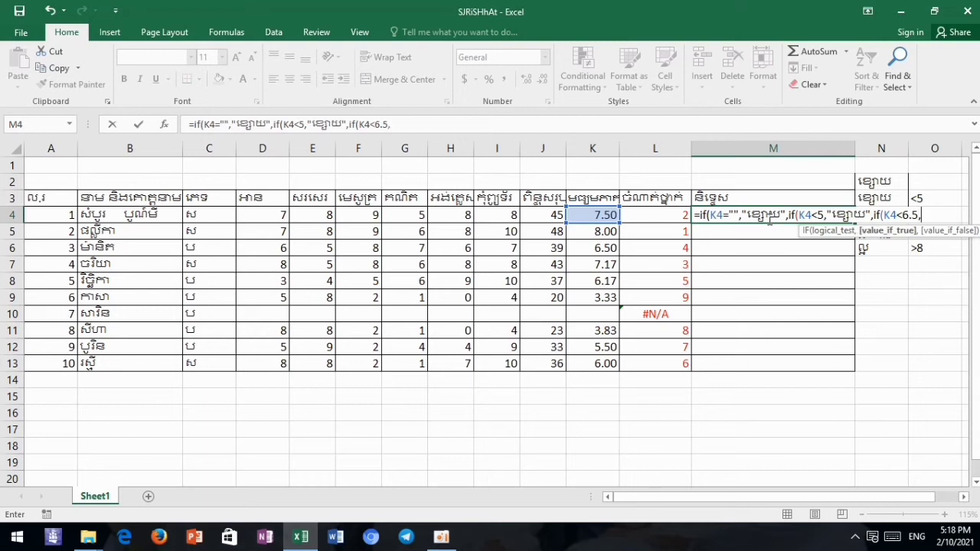
{"action": "key", "text": "alt+shift"}
{"action": "type", "text": "មធ"}
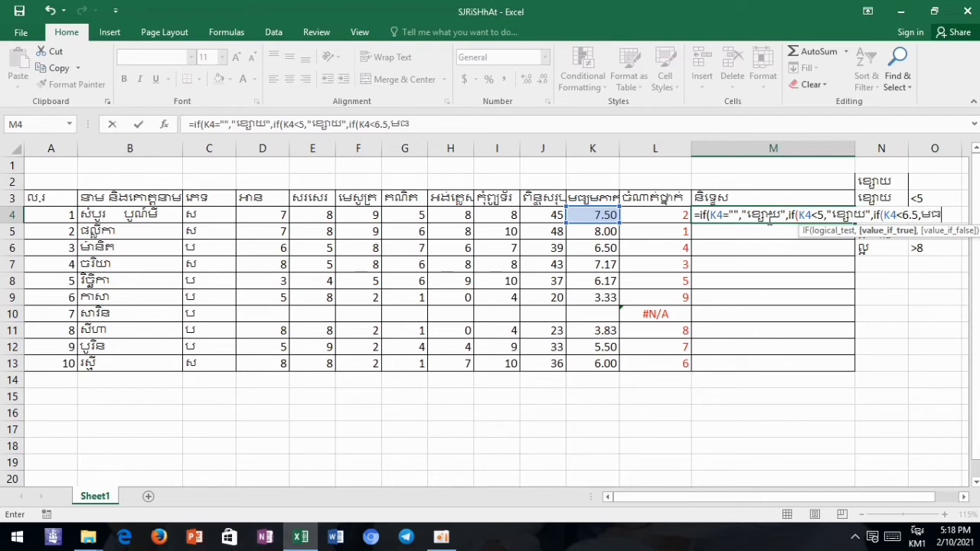
{"action": "type", "text": "្យម"}
{"action": "key", "text": "alt+shift"}
{"action": "type", "text": "\""}
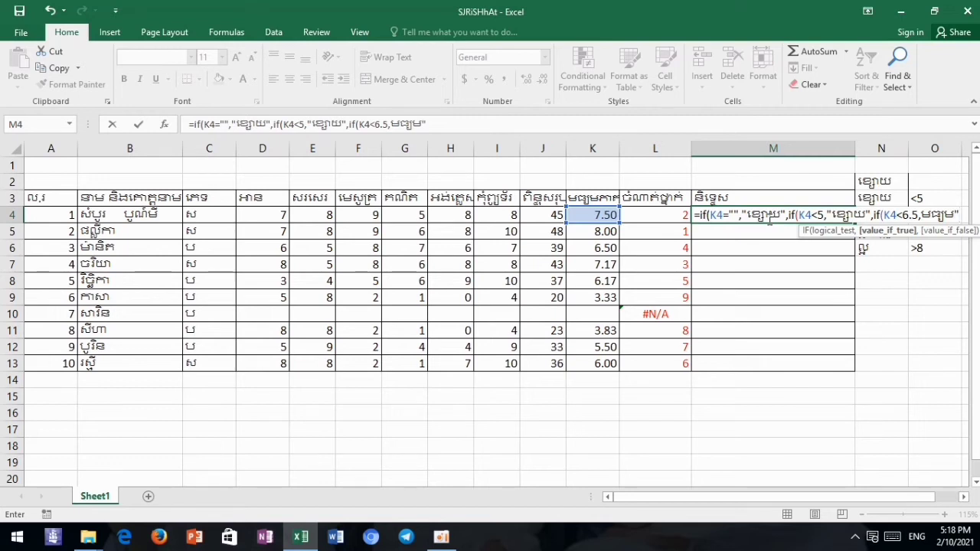
{"action": "type", "text": ","}
{"action": "type", "text": "i"}
{"action": "type", "text": "f"}
{"action": "type", "text": "("}
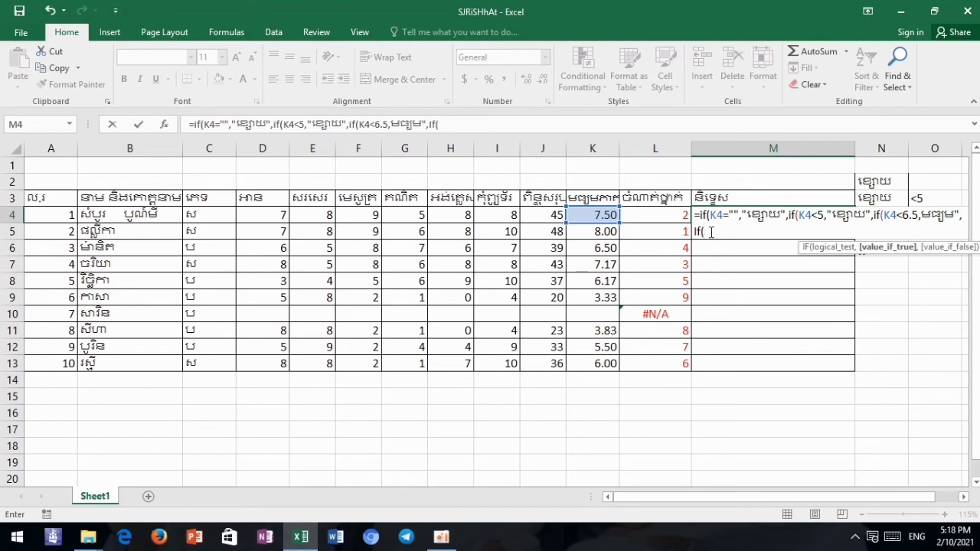
Add the fourth test K4<8 paired with the grade ល្អបង្គួរ.
{"action": "left_click", "coordinate": [590, 215]}
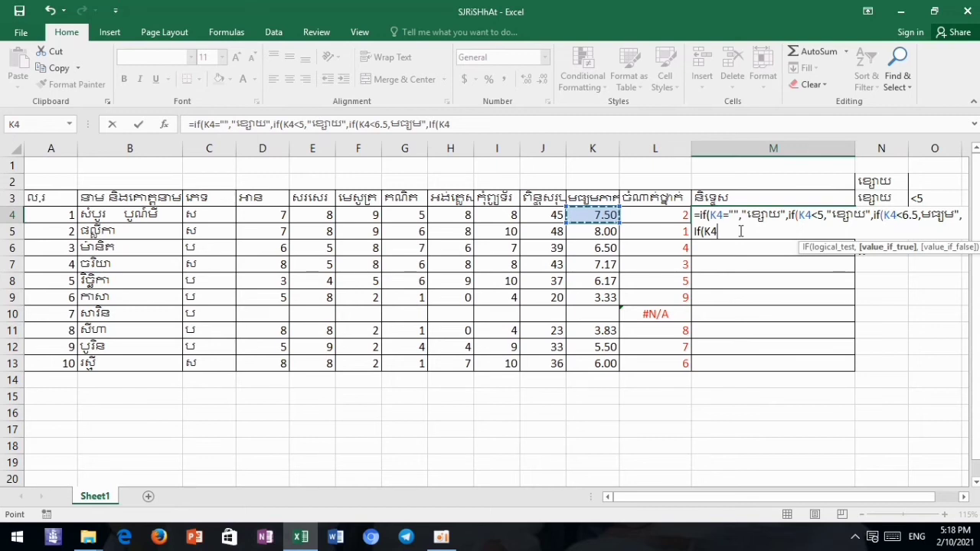
{"action": "type", "text": "<"}
{"action": "type", "text": "8"}
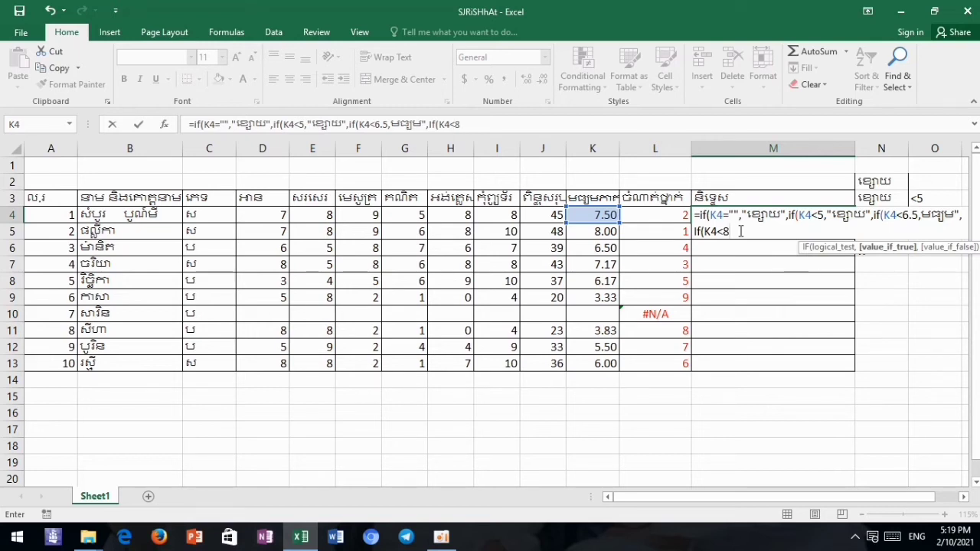
{"action": "type", "text": ","}
{"action": "key", "text": "alt+shift"}
{"action": "type", "text": "ល្អ"}
{"action": "type", "text": "អ"}
{"action": "type", "text": "បង្គួរ"}
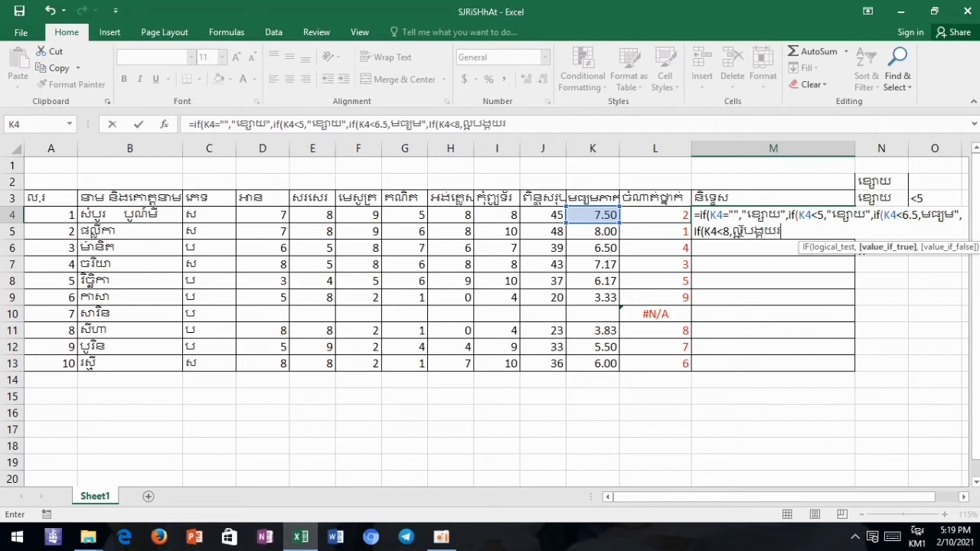
{"action": "key", "text": "BackSpace"}
{"action": "key", "text": "BackSpace"}
{"action": "type", "text": "ួរ"}
{"action": "key", "text": "alt+shift"}
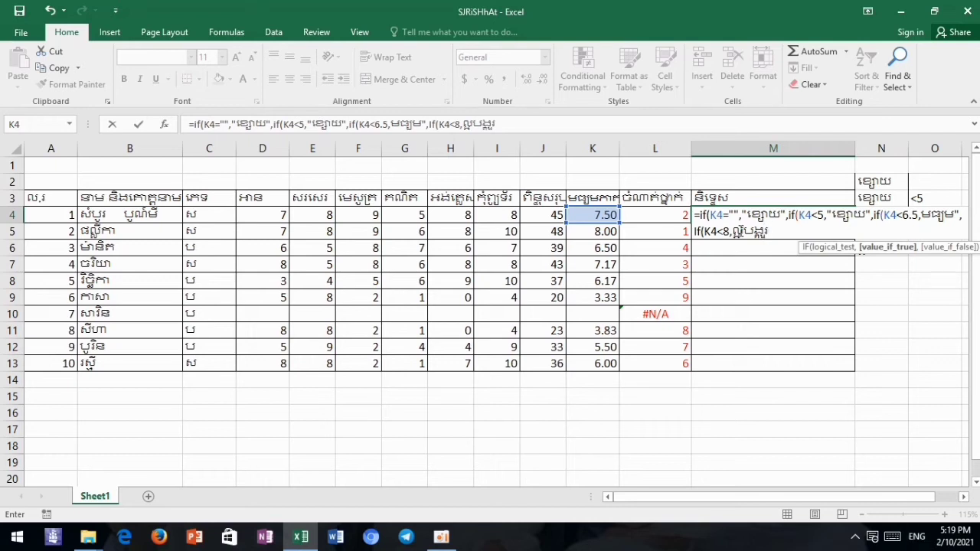
{"action": "type", "text": ","}
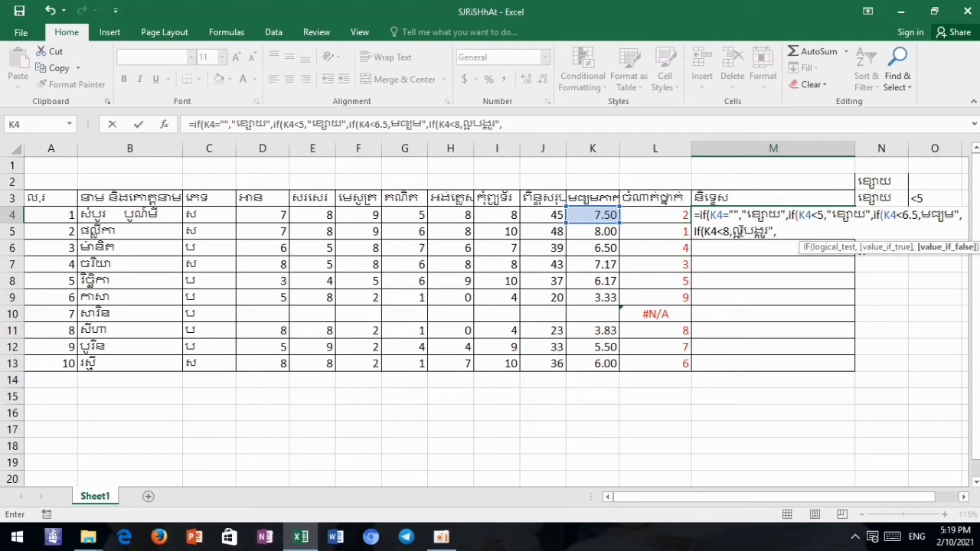
{"action": "key", "text": "shift+space"}
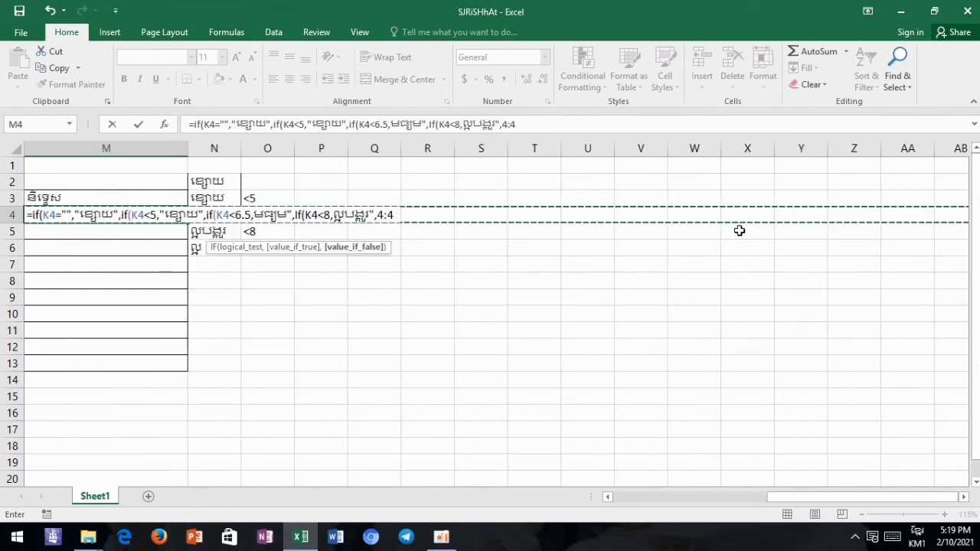
Remove the stray 4:4 reference, finish with fallback "ល្អ" and )))), and enter the formula.
{"action": "key", "text": "BackSpace"}
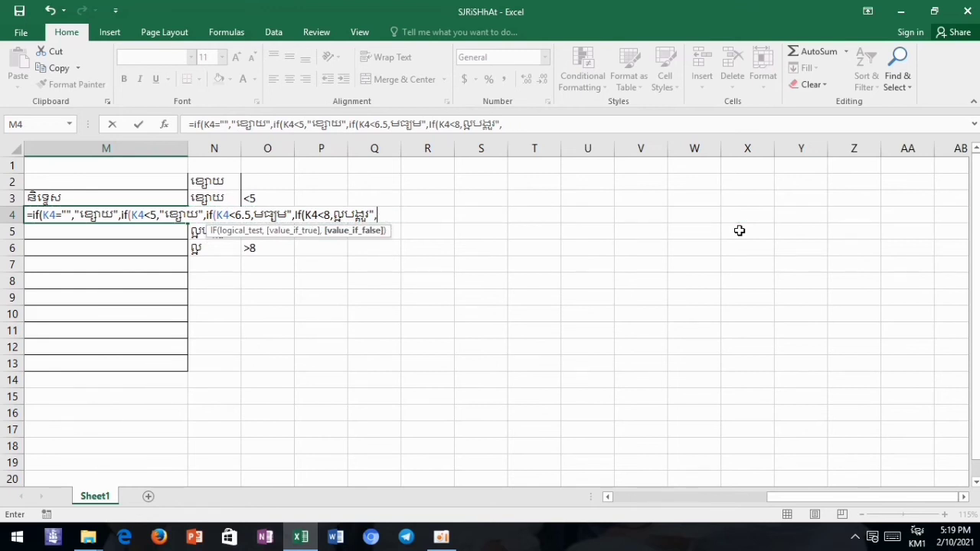
{"action": "key", "text": "alt+shift"}
{"action": "type", "text": "4:4"}
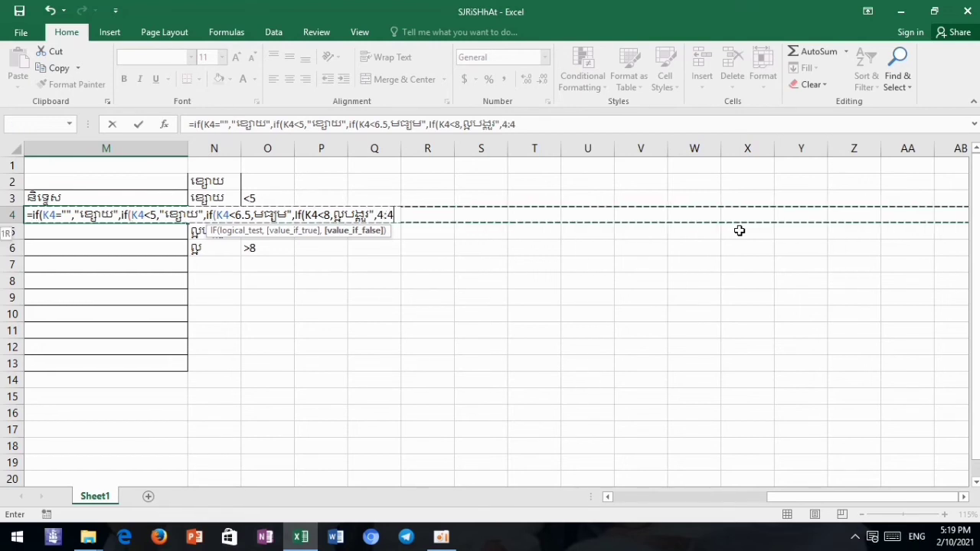
{"action": "key", "text": "BackSpace"}
{"action": "type", "text": "\""}
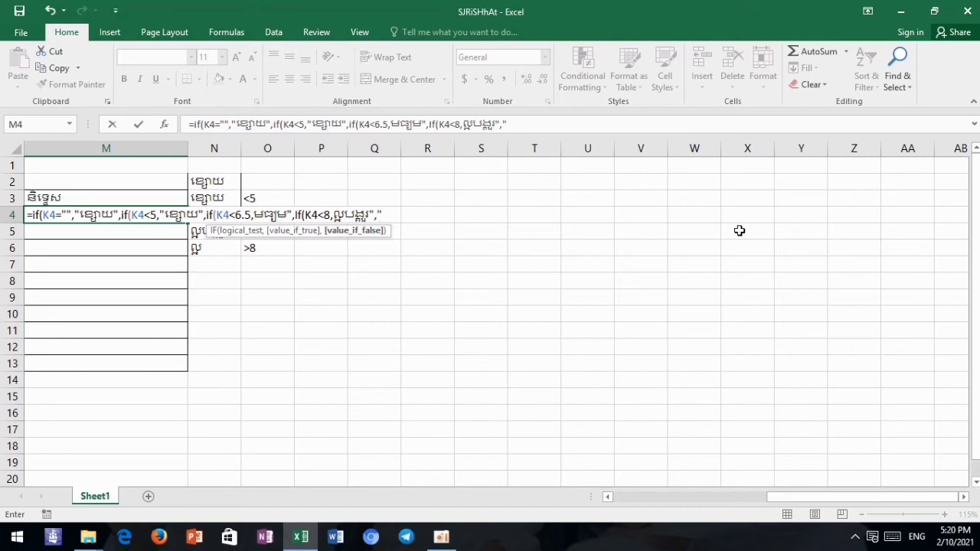
{"action": "key", "text": "alt+shift"}
{"action": "type", "text": "ល្អ"}
{"action": "key", "text": "alt+shift"}
{"action": "type", "text": ")))"}
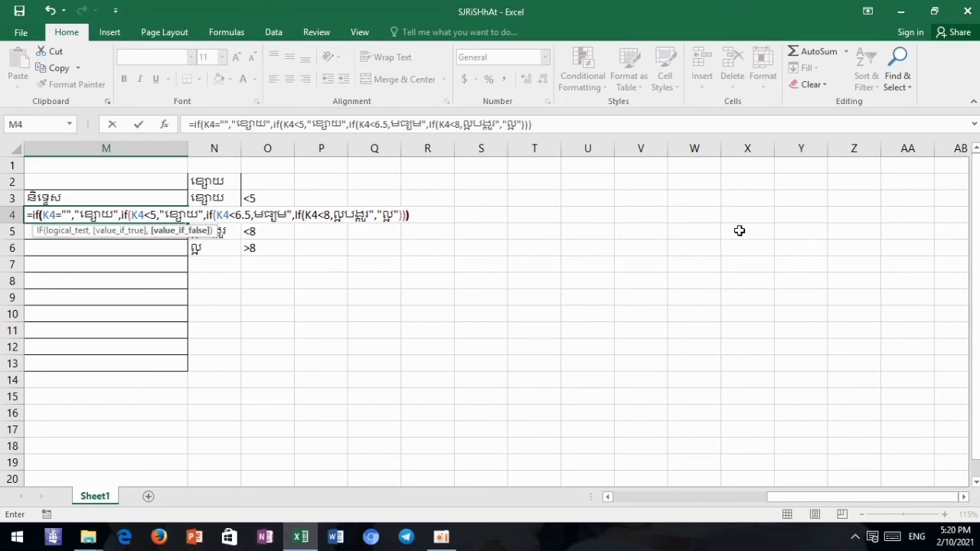
{"action": "type", "text": ")"}
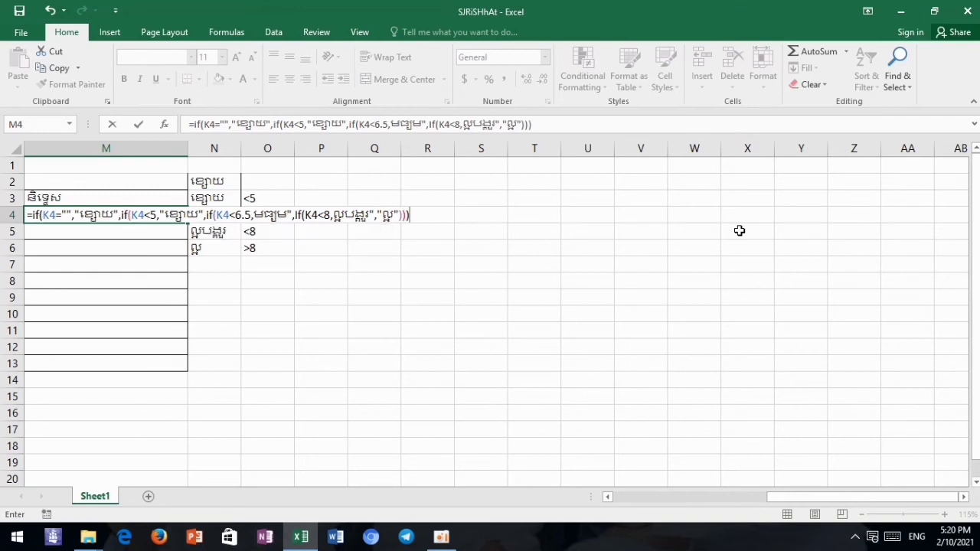
{"action": "key", "text": "Return"}
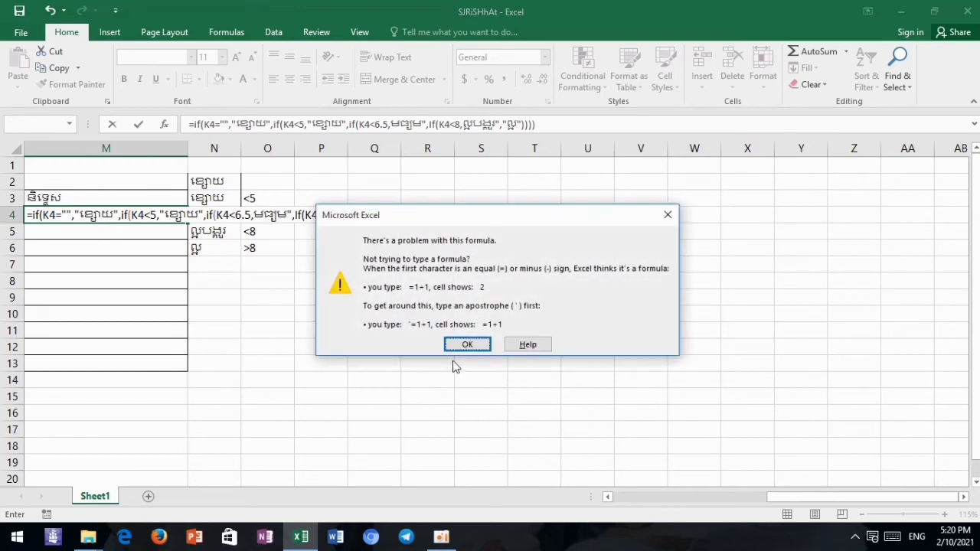
Dismiss the formula warning and insert the missing quote before មធ្យម after the 6.5 test.
{"action": "left_click", "coordinate": [467, 345]}
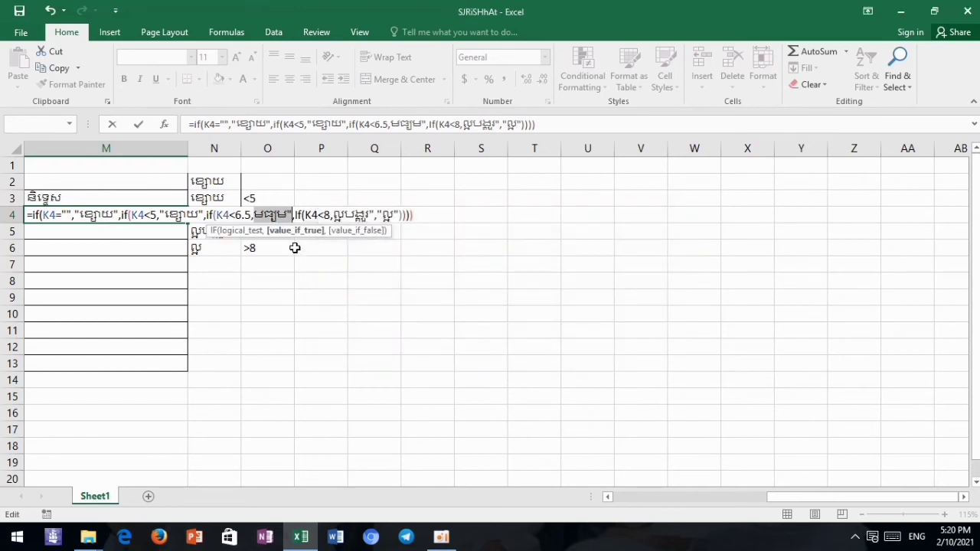
{"action": "left_click", "coordinate": [253, 215]}
{"action": "left_click", "coordinate": [252, 215]}
{"action": "left_click", "coordinate": [255, 215]}
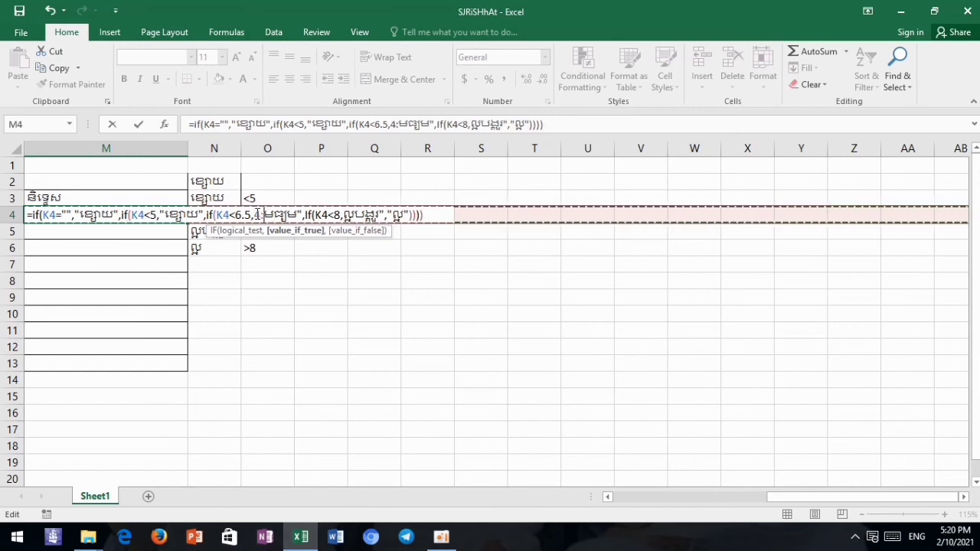
{"action": "type", "text": "4"}
{"action": "key", "text": "BackSpace"}
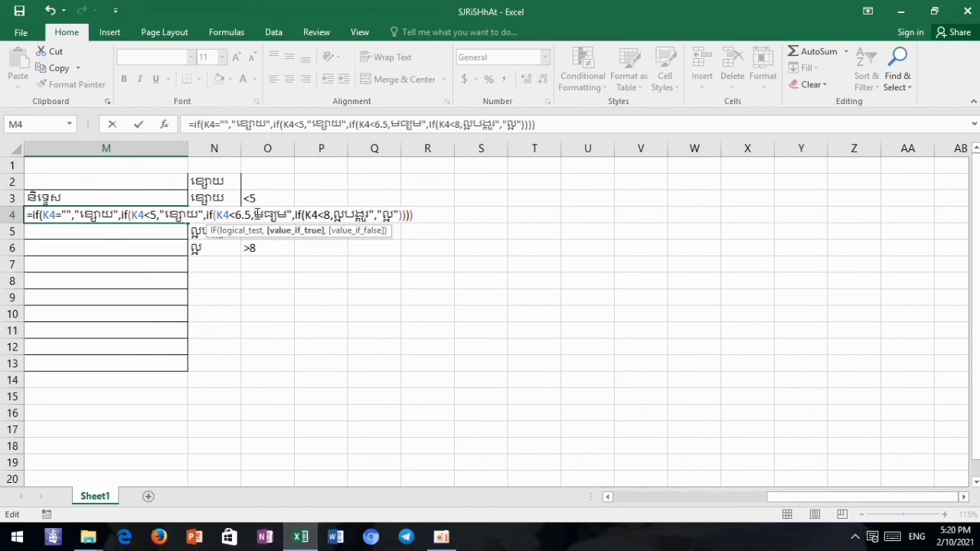
{"action": "type", "text": "\""}
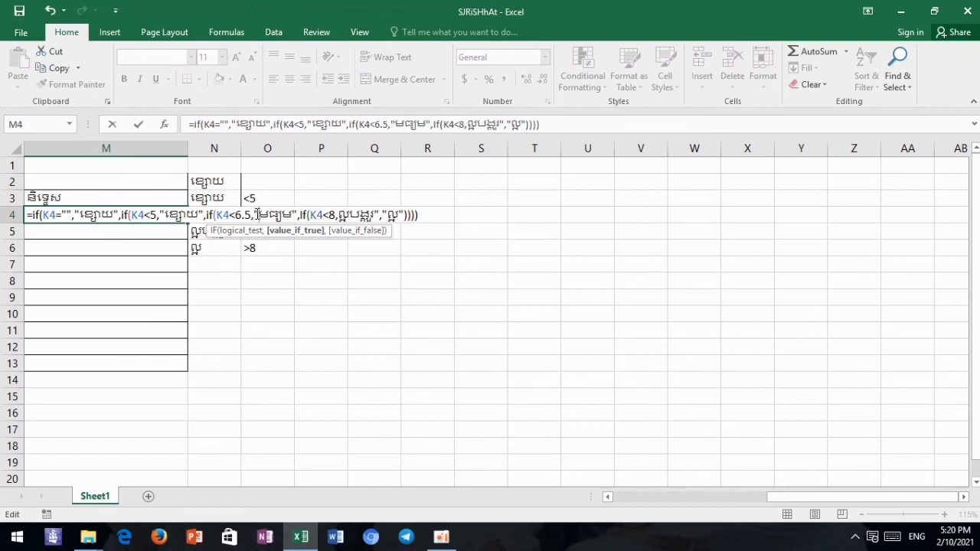
{"action": "left_click", "coordinate": [431, 217]}
{"action": "key", "text": "Return"}
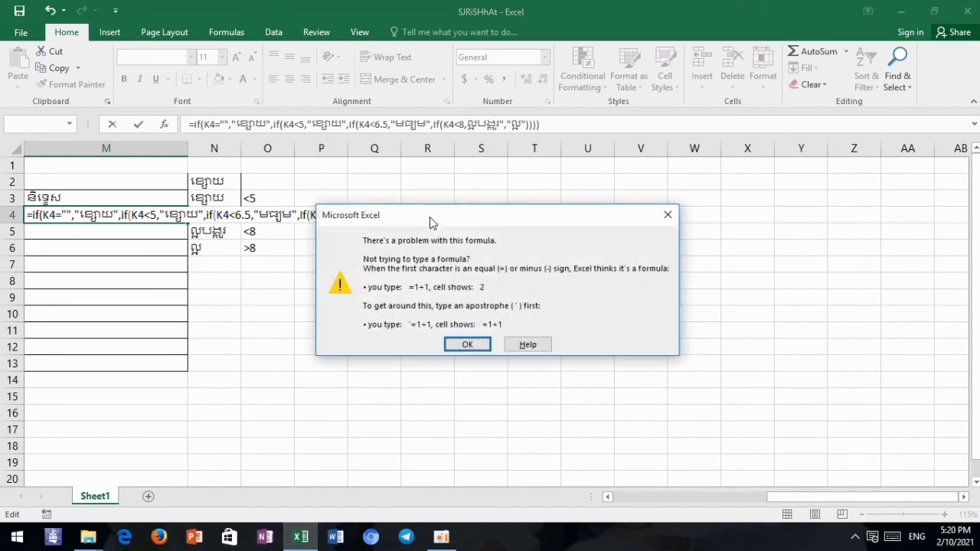
Add the missing quote before ល្អបង្គួរ so M4 accepts the formula and shows ល្អបង្គួរ.
{"action": "left_click", "coordinate": [466, 345]}
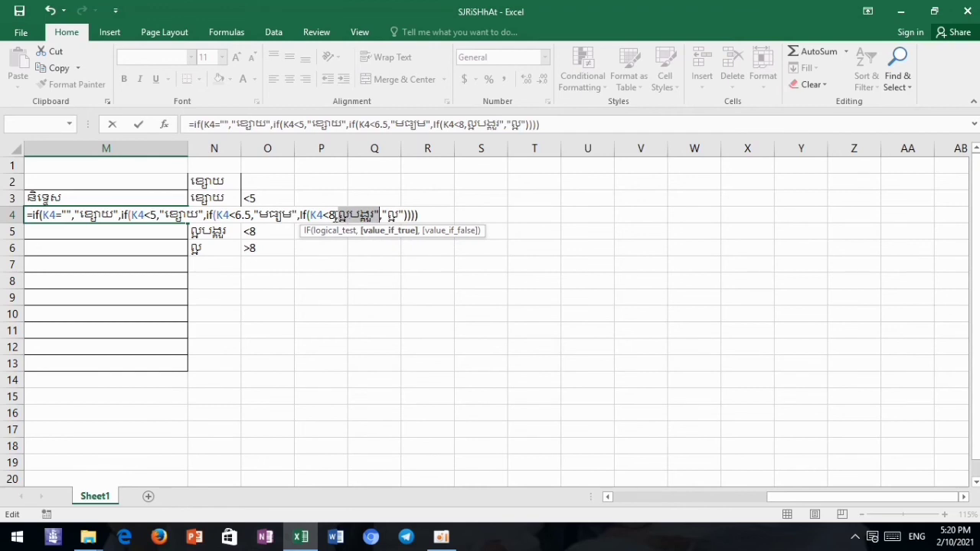
{"action": "left_click", "coordinate": [339, 214]}
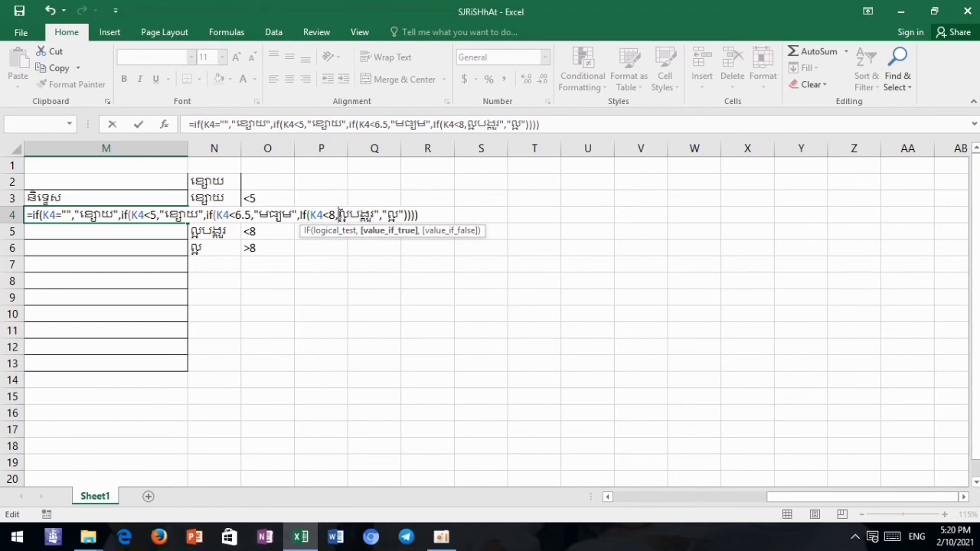
{"action": "type", "text": "\""}
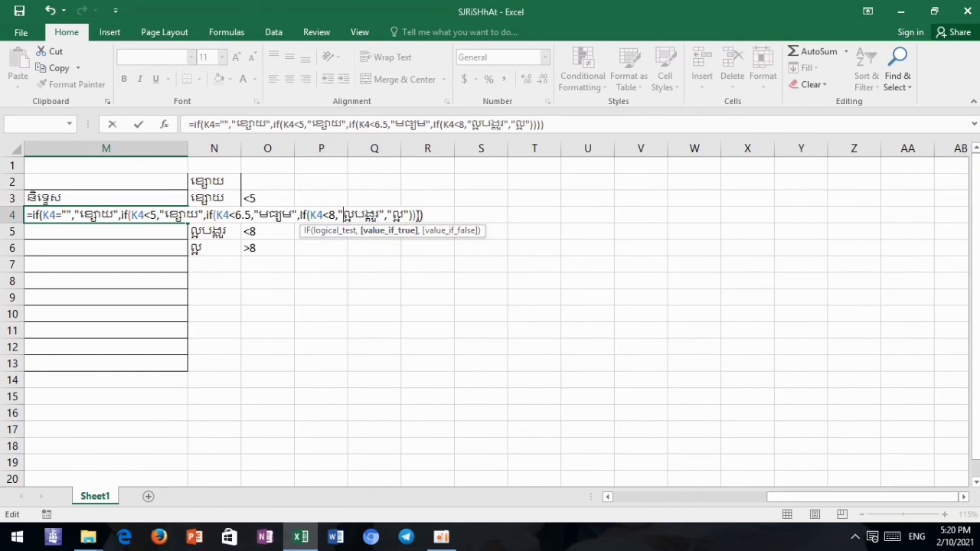
{"action": "key", "text": "Return"}
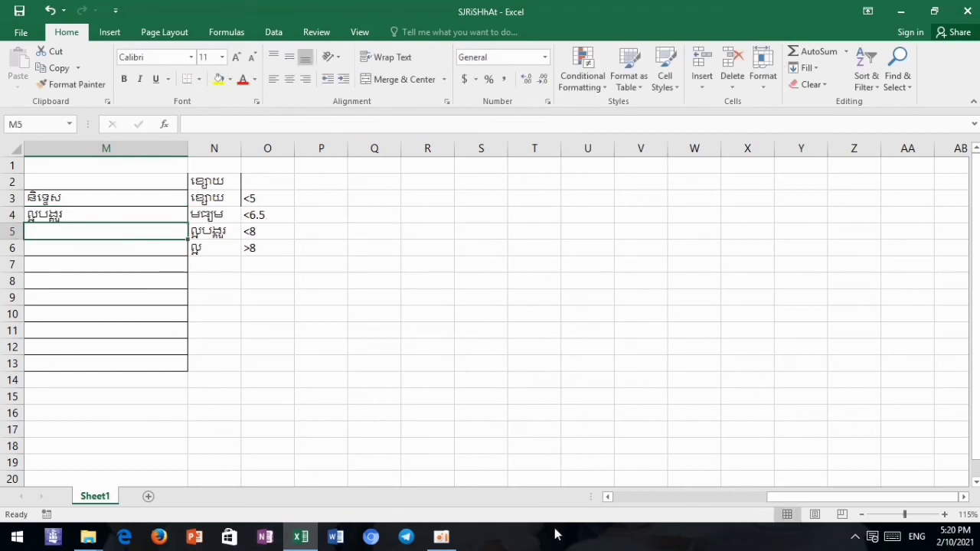
Copy the M4 Khmer remark formula down through M13 so every student gets a remark.
{"action": "left_click_drag", "start_coordinate": [819, 499], "coordinate": [709, 499]}
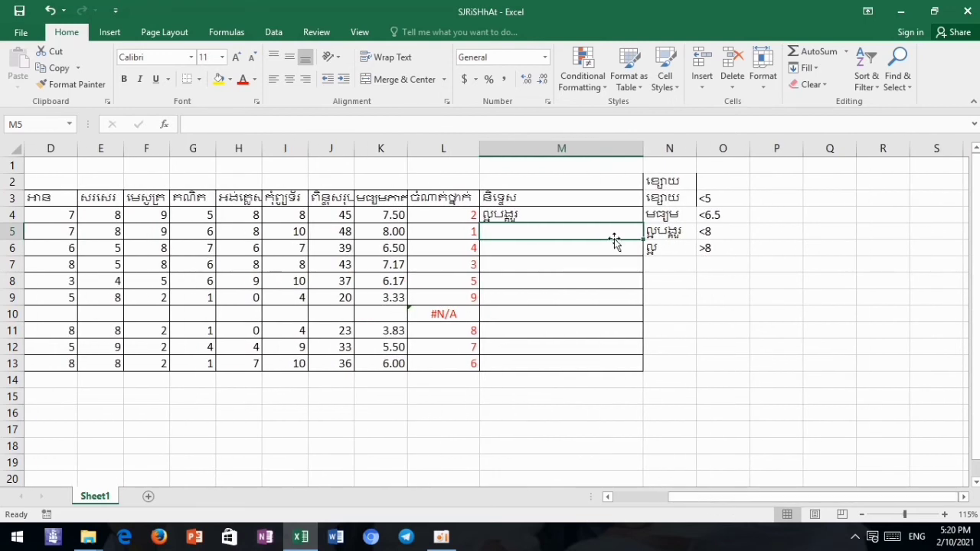
{"action": "left_click", "coordinate": [545, 216]}
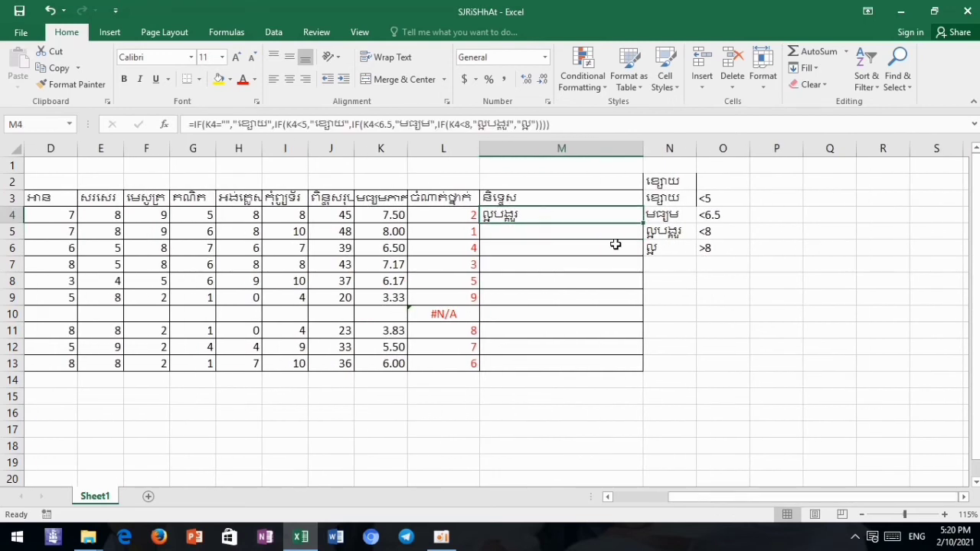
{"action": "left_click_drag", "start_coordinate": [642, 223], "coordinate": [638, 360]}
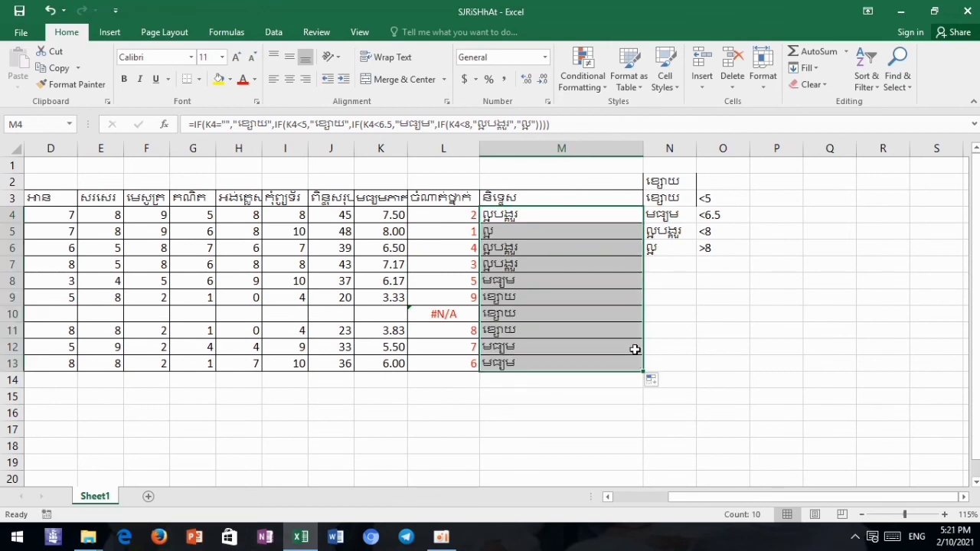
{"action": "left_click", "coordinate": [389, 311]}
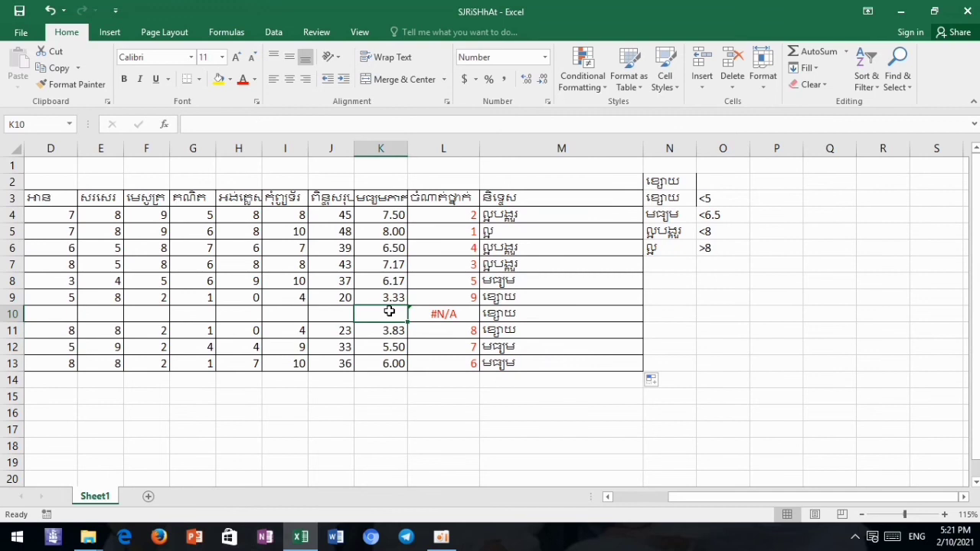
Enter an average of 6.5 in K10, then reselect M4 to review its IF formula.
{"action": "type", "text": "6"}
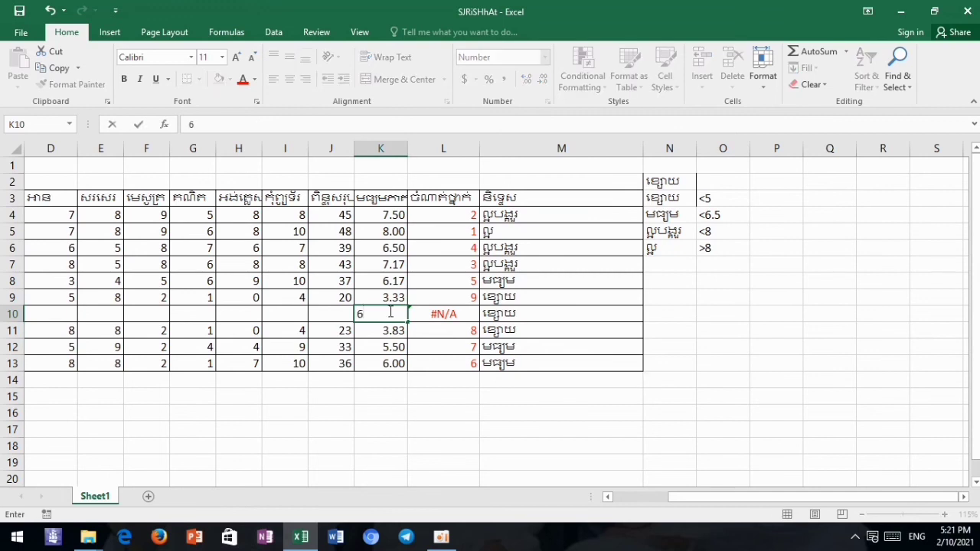
{"action": "type", "text": ".5"}
{"action": "key", "text": "Return"}
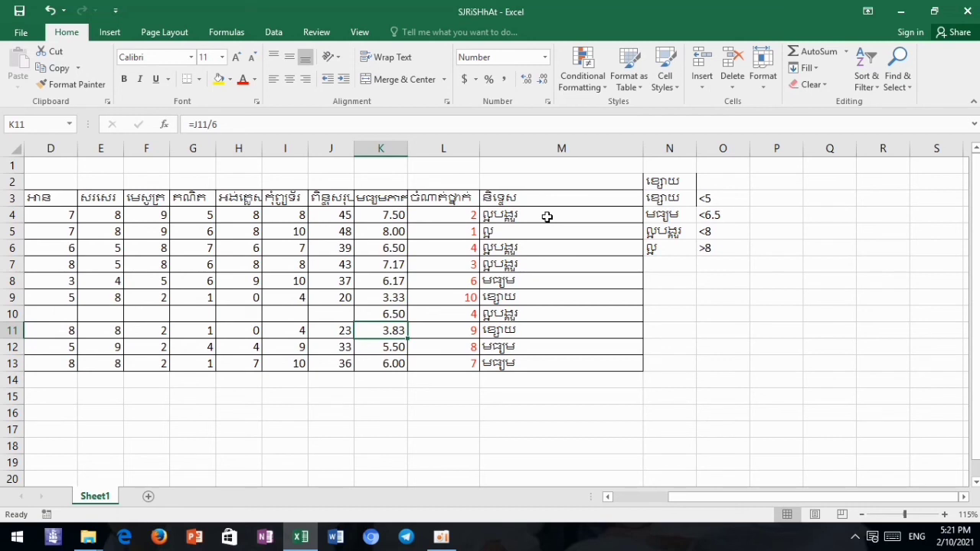
{"action": "left_click", "coordinate": [532, 212]}
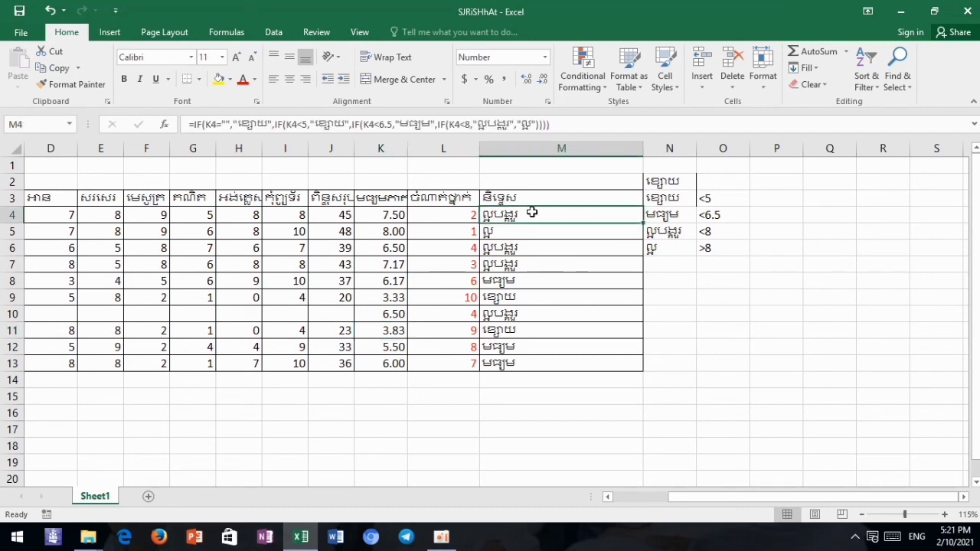